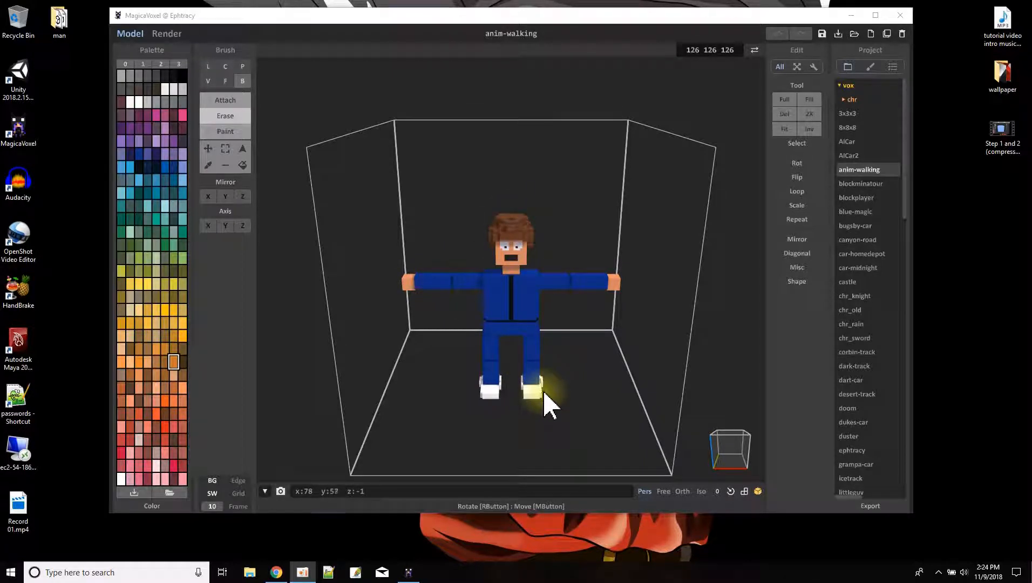
- Start a new project and enlarge its volume to the maximum size of 126 × 126 × 126
middle_click_drag(545, 393, 555, 352)
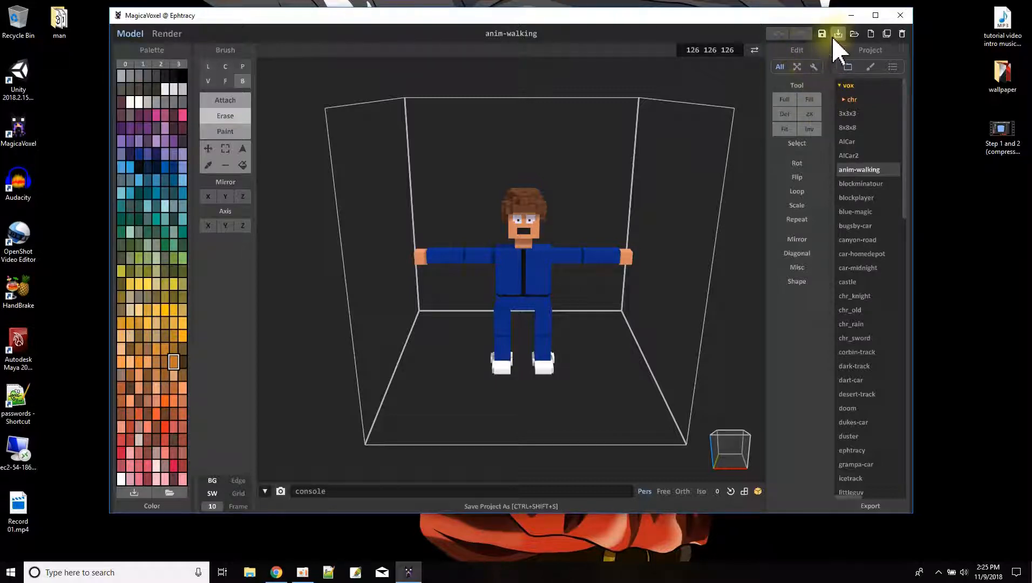
left_click(870, 33)
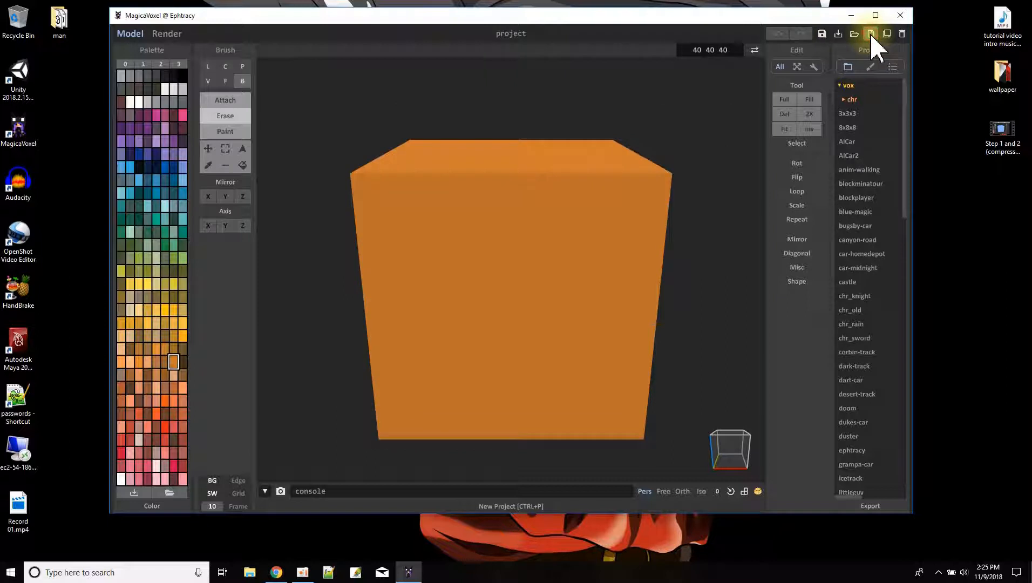
left_click(733, 49)
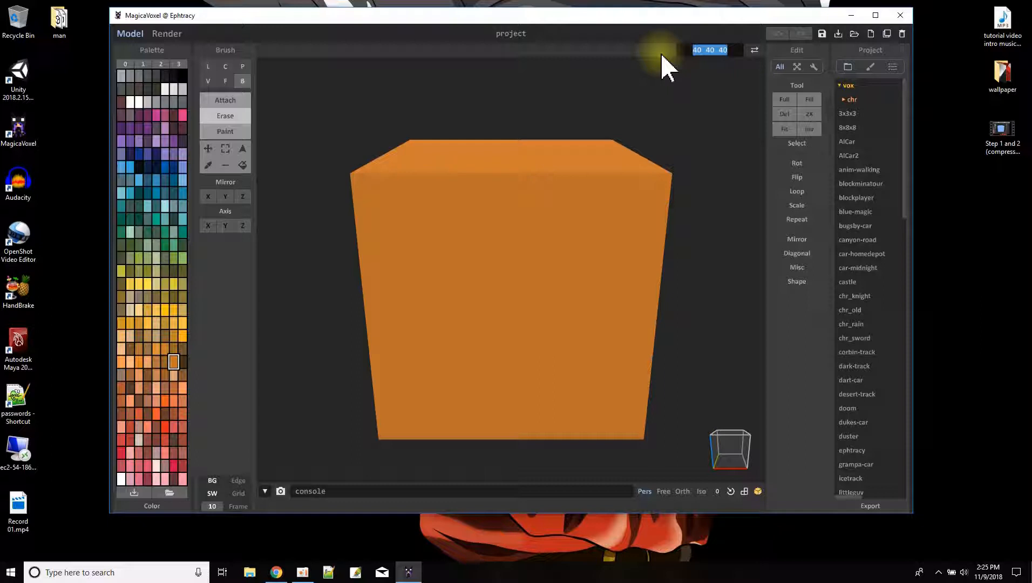
type("200")
key("Return")
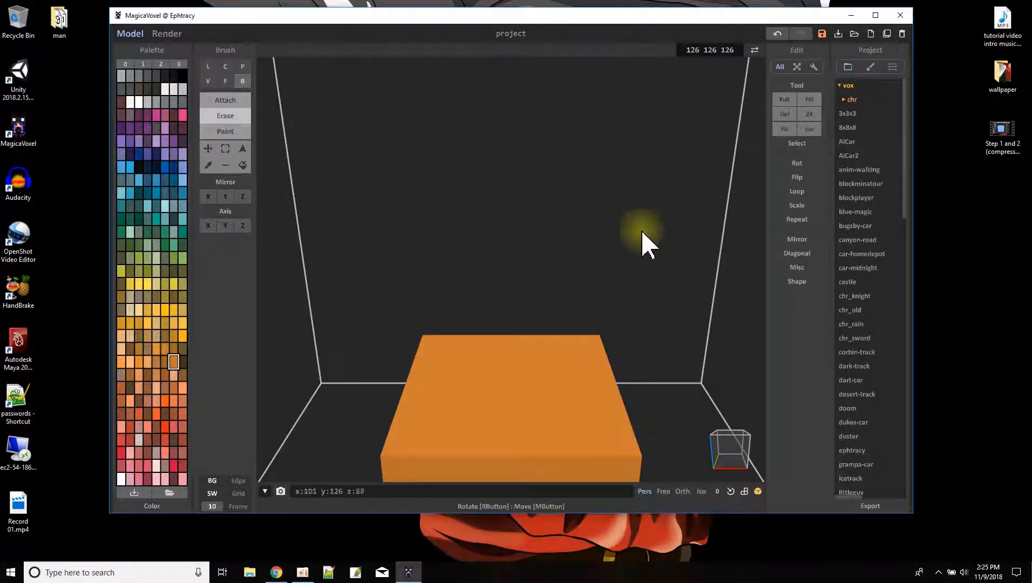
scroll(588, 322, "down", 10)
scroll(588, 323, "up", 1)
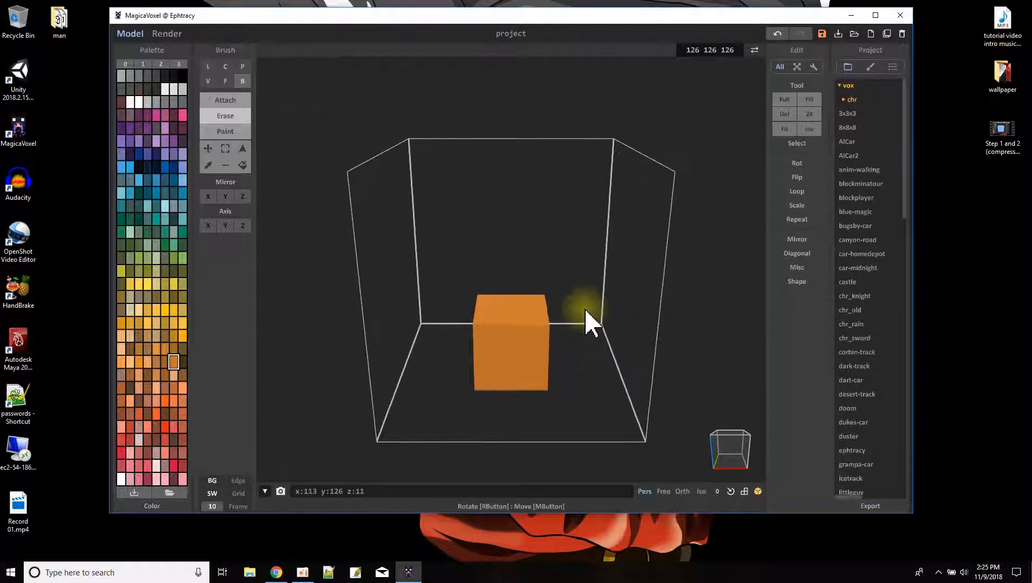
- Turn on the edge, grid and frame display and delete all voxels of the default cube
left_click(238, 493)
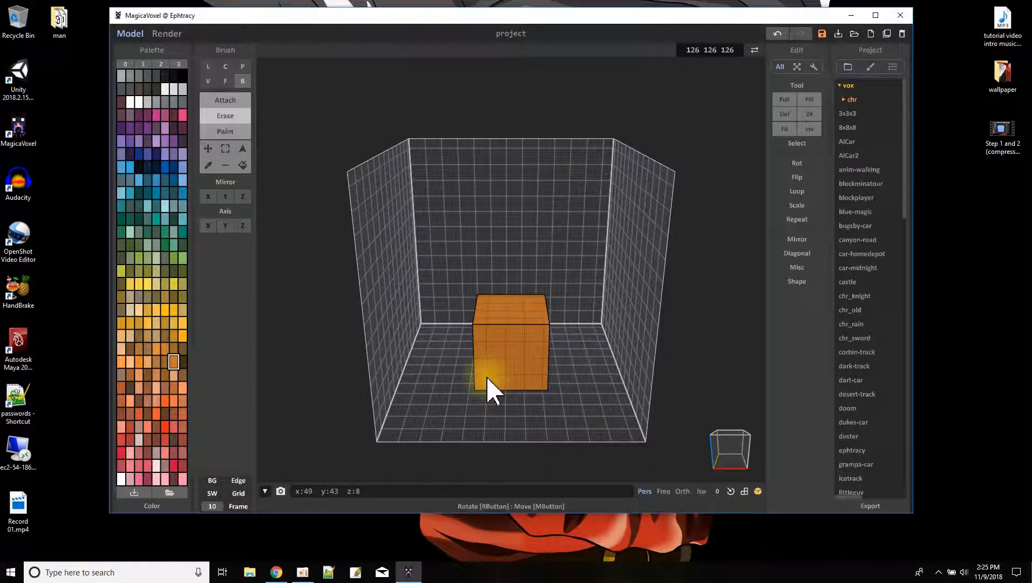
left_click(786, 116)
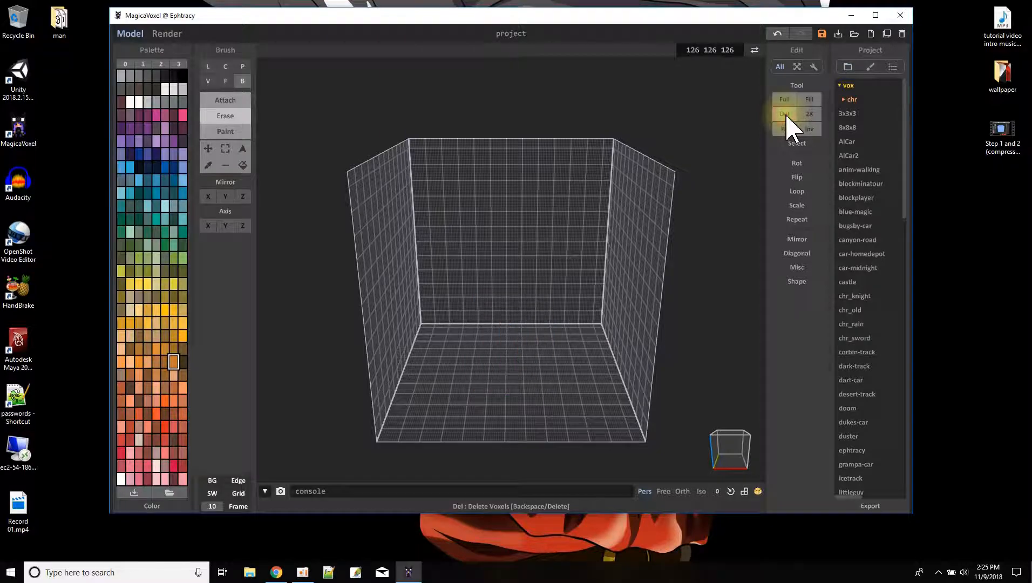
scroll(488, 341, "up", 3)
right_click_drag(517, 396, 514, 367)
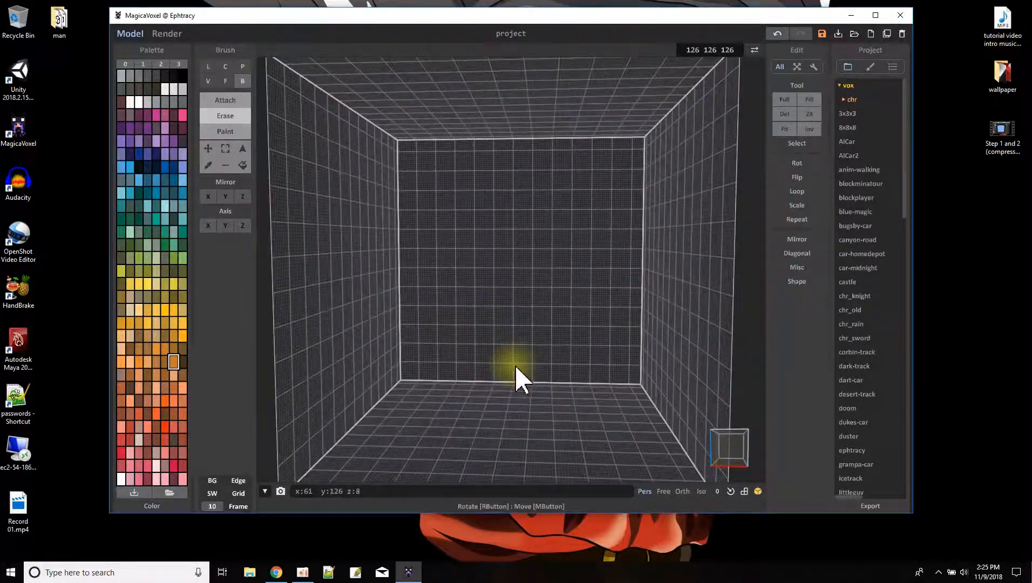
scroll(515, 378, "down", 3)
scroll(516, 378, "up", 3)
scroll(516, 378, "down", 3)
scroll(515, 378, "up", 3)
scroll(515, 378, "down", 1)
scroll(515, 378, "up", 1)
scroll(515, 378, "down", 1)
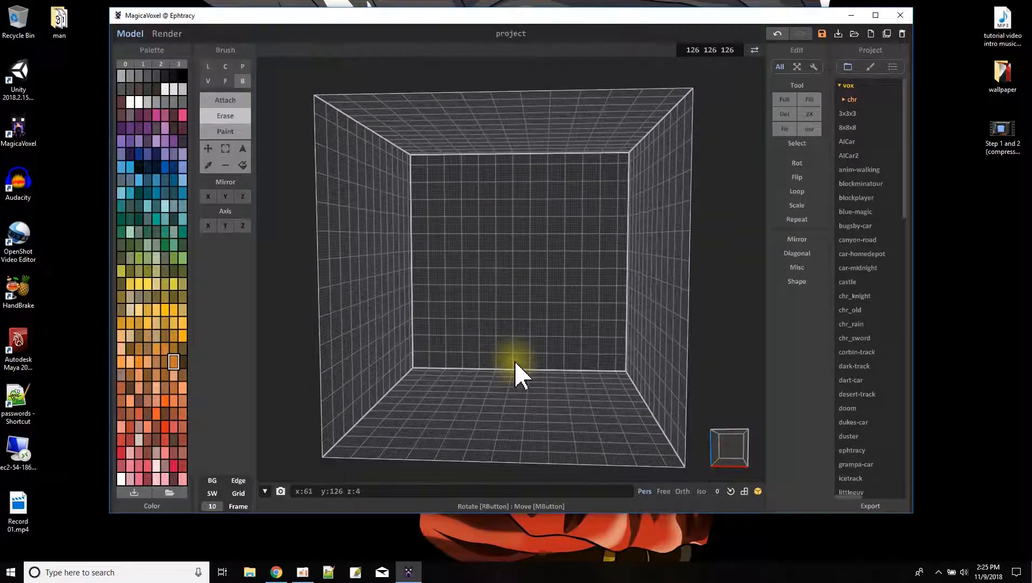
mouse_move(485, 334)
right_mouse_down()
mouse_move(518, 334)
mouse_move(471, 304)
mouse_move(475, 356)
mouse_move(519, 314)
mouse_move(448, 342)
mouse_move(515, 354)
mouse_move(491, 323)
right_mouse_up()
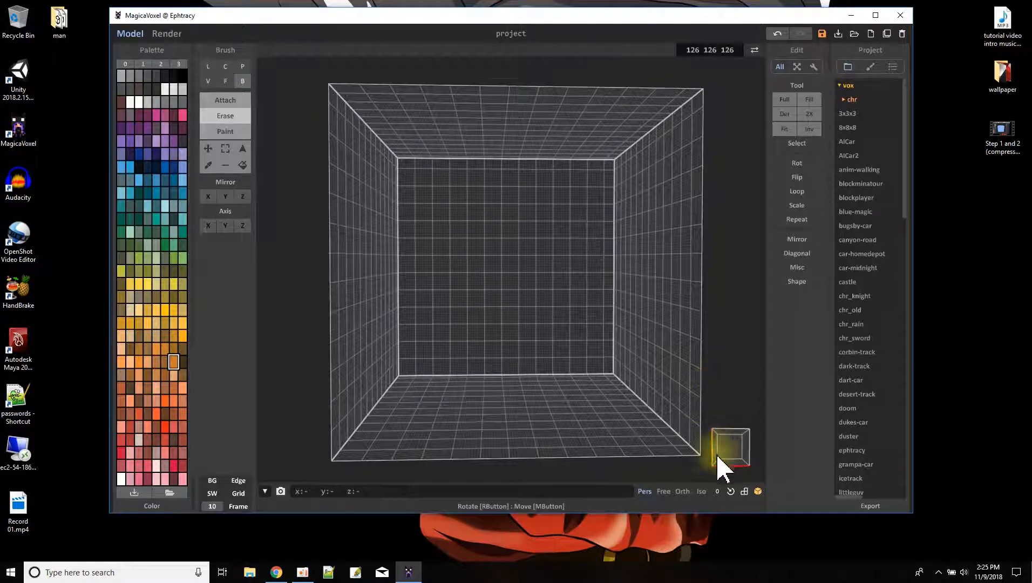
- Attach a pair of flat orange feet near the centre of the floor using a size 6 2D cube voxel brush with X mirroring
left_click(208, 81)
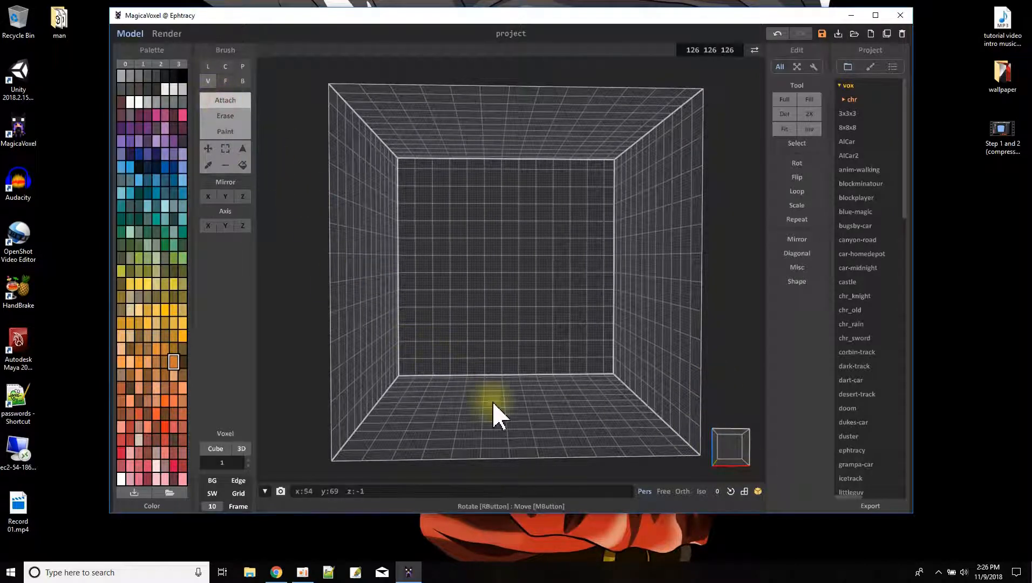
left_click(232, 463)
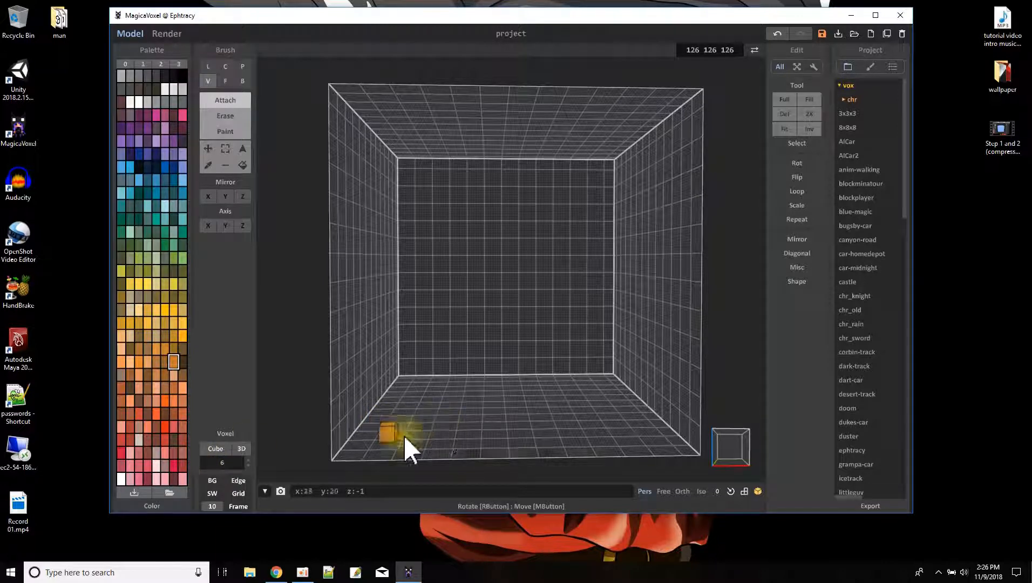
left_click(210, 462)
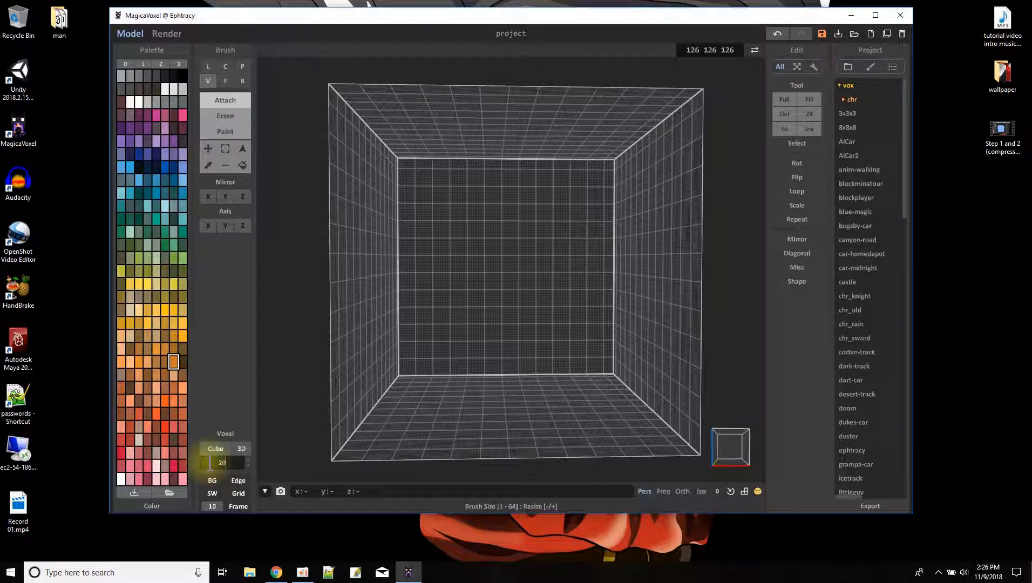
left_click(221, 462)
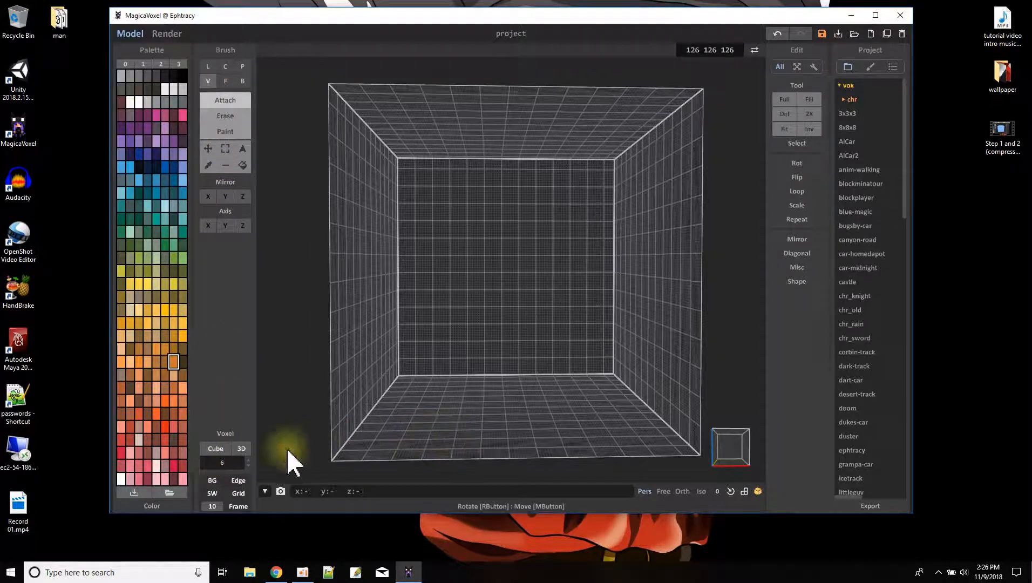
left_click(240, 448)
right_click_drag(446, 402, 447, 445)
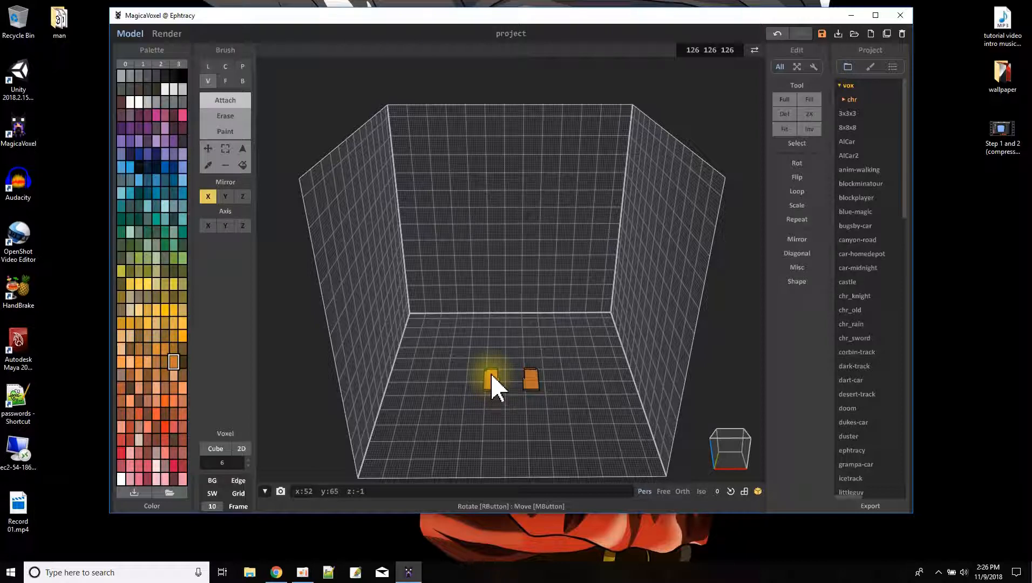
left_click(492, 381)
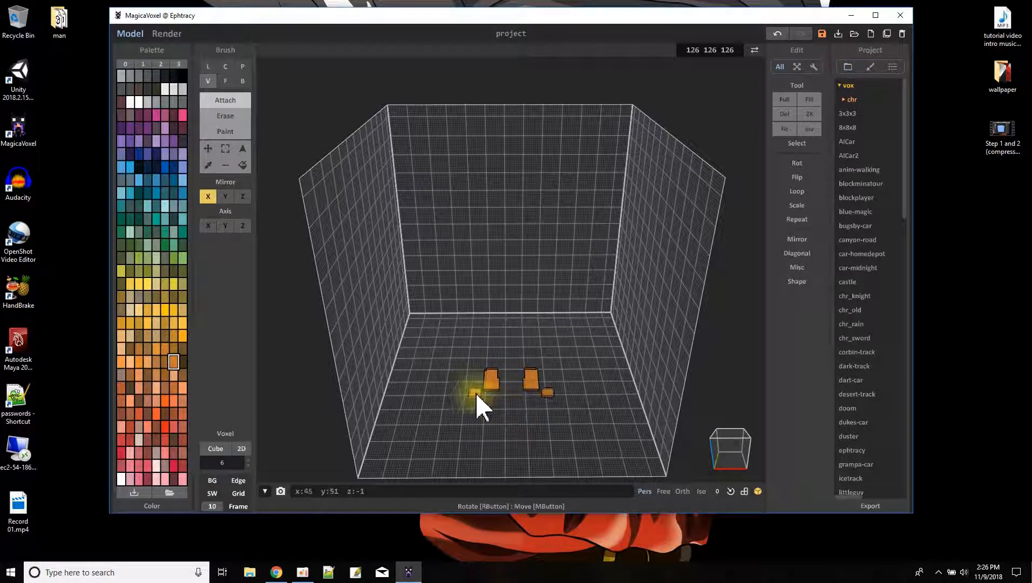
- Extrude the top faces of both orange feet upward with the Face brush to give them thickness
scroll(444, 387, "up", 5)
mouse_move(493, 390)
right_mouse_down()
mouse_move(493, 355)
mouse_move(504, 412)
mouse_move(503, 266)
mouse_move(499, 311)
right_mouse_up()
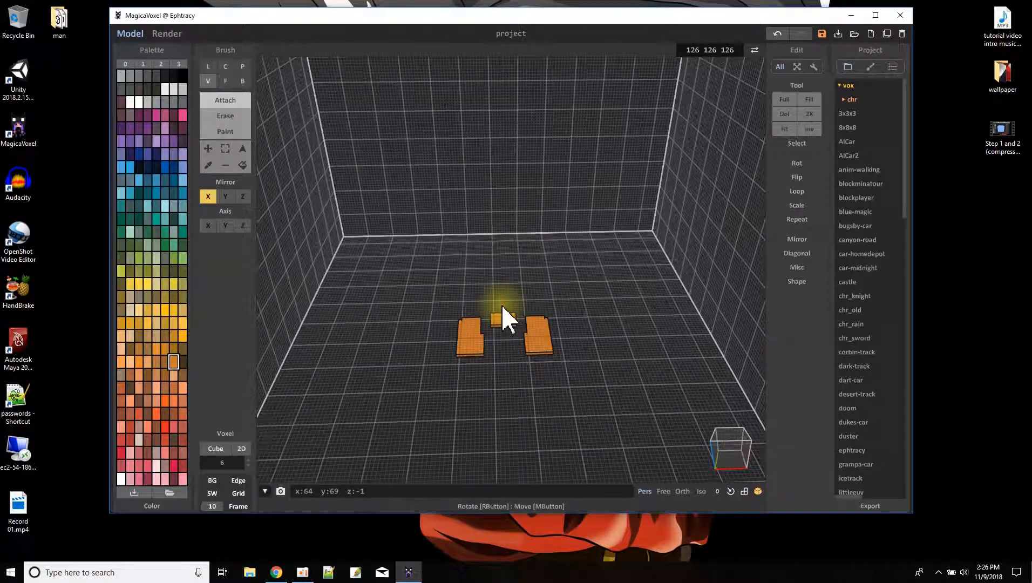
left_click(224, 81)
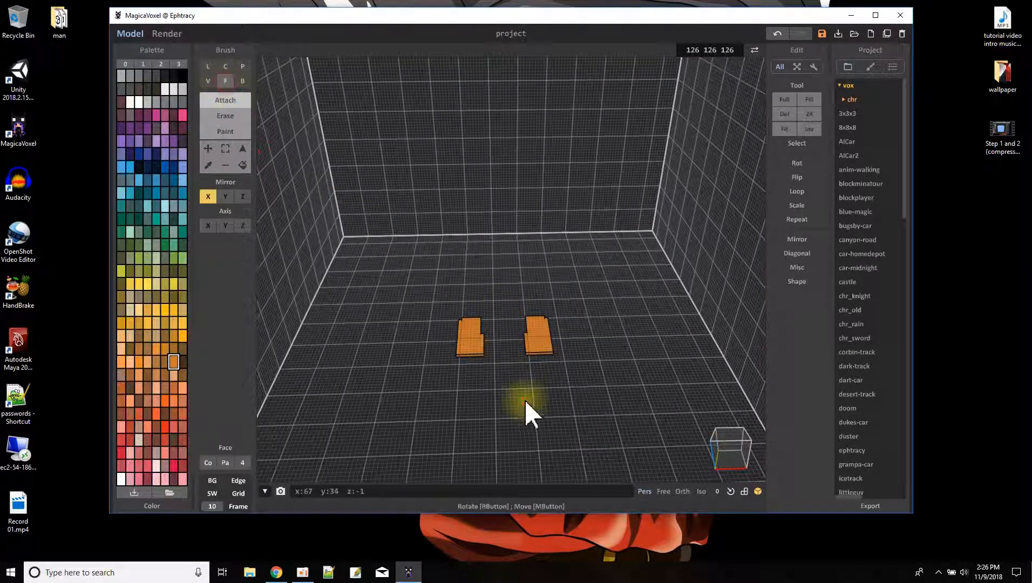
left_click(471, 341)
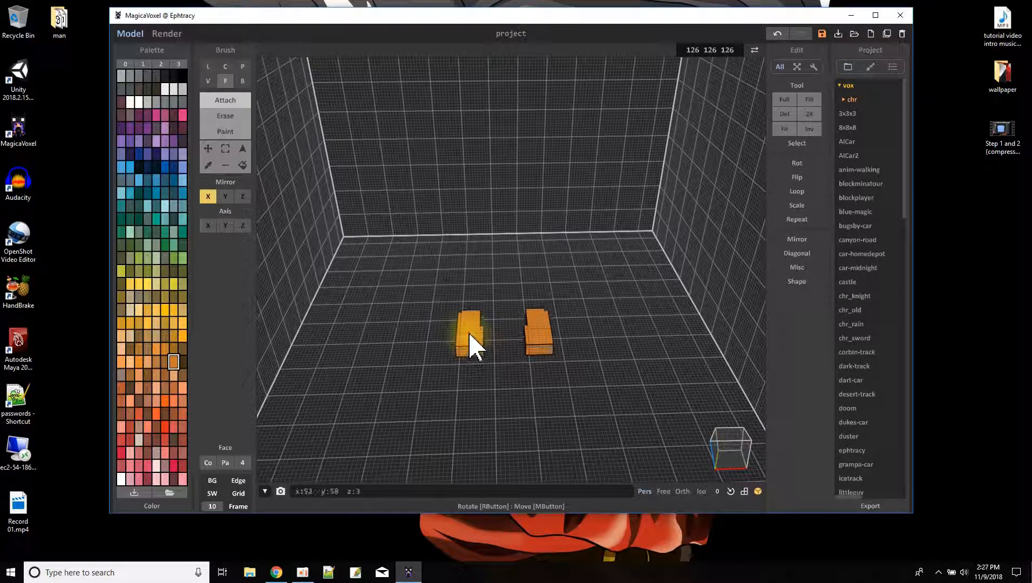
- Attach dark blue leg bases to the tops of both feet using the 2D cube voxel brush at size 9
left_click(174, 167)
left_click(207, 81)
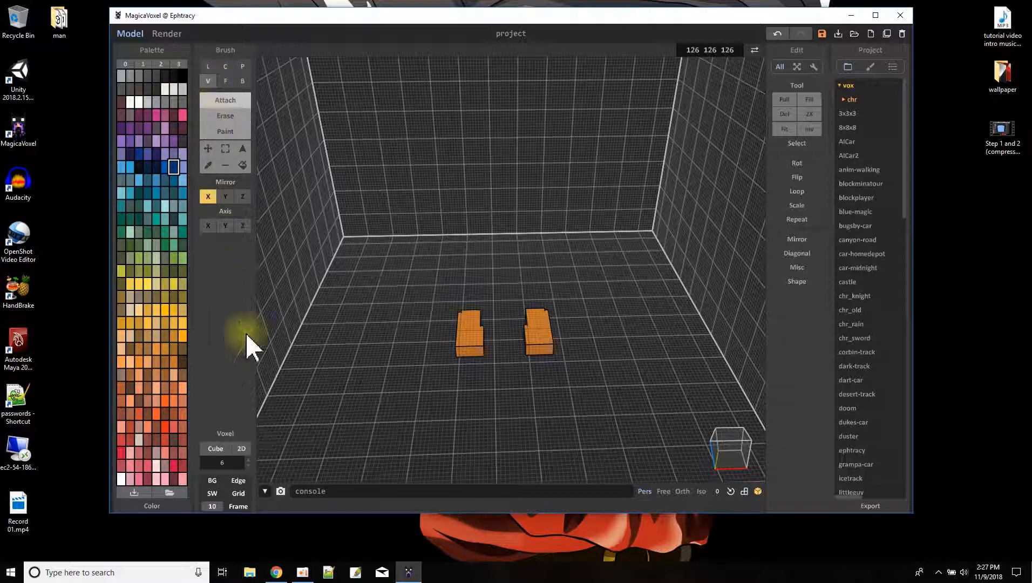
left_click(473, 328)
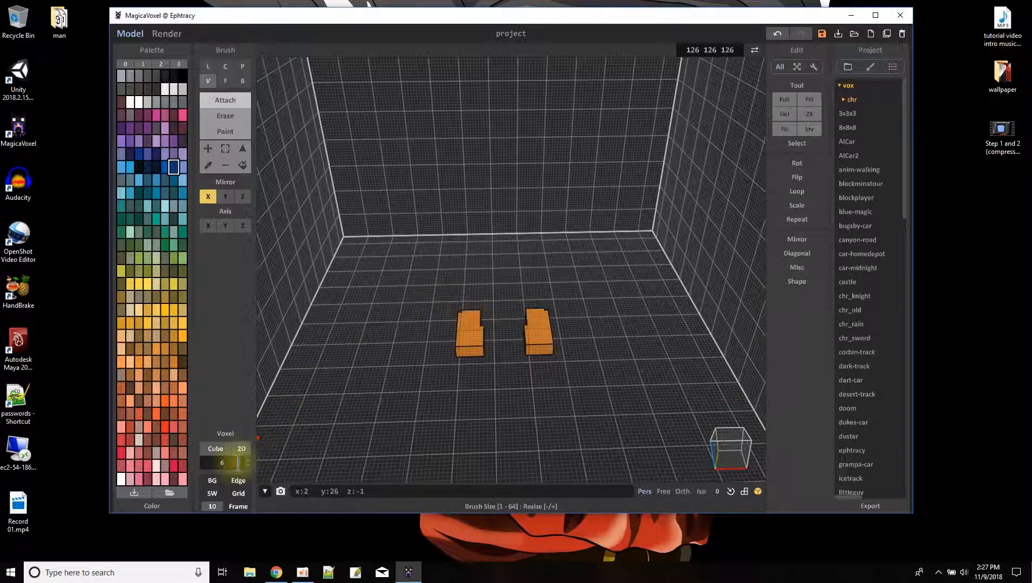
left_click(234, 462)
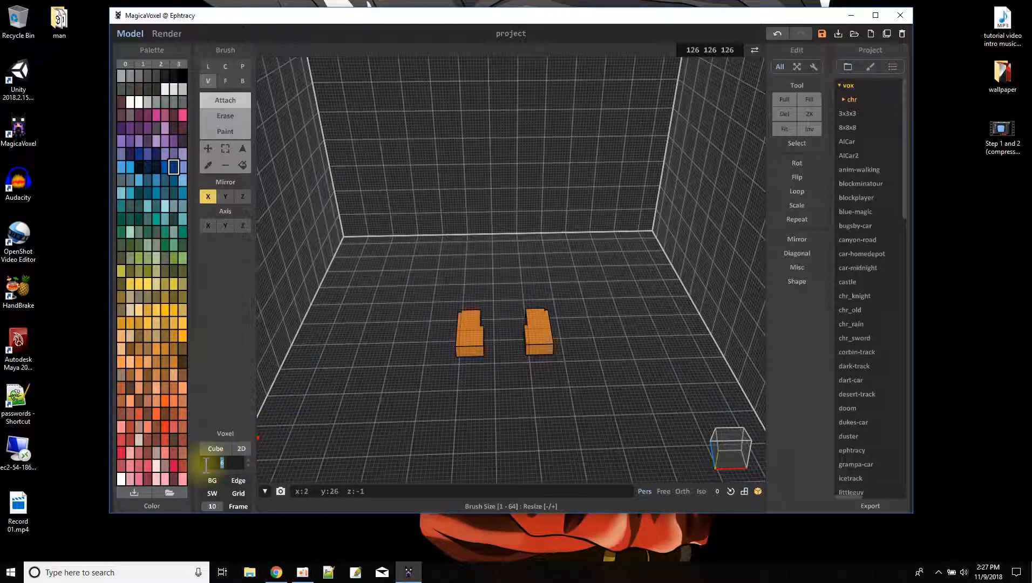
type("9")
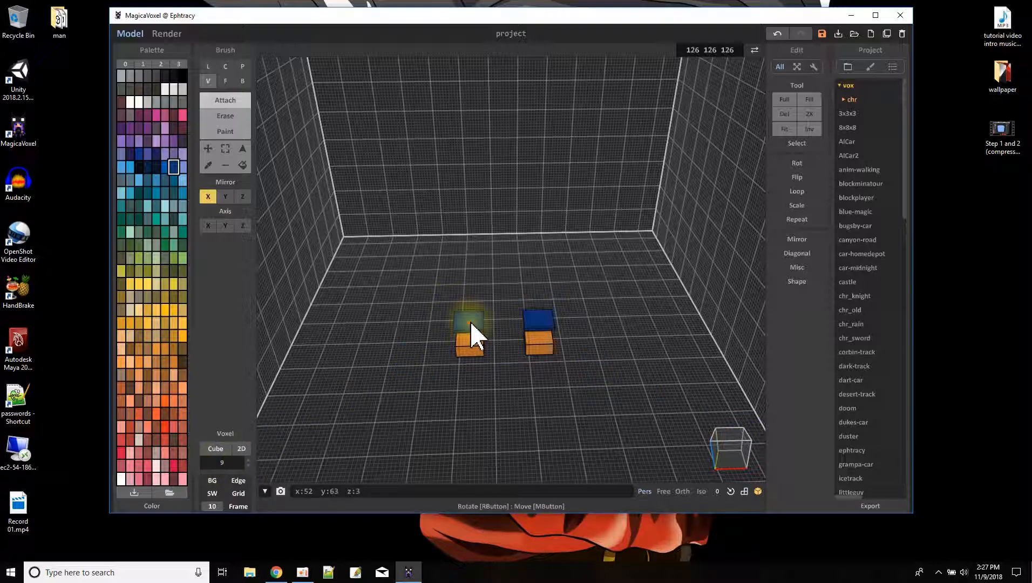
- Extrude the blue leg bases upward with the Face brush to form two tall legs
right_click_drag(471, 321, 472, 355)
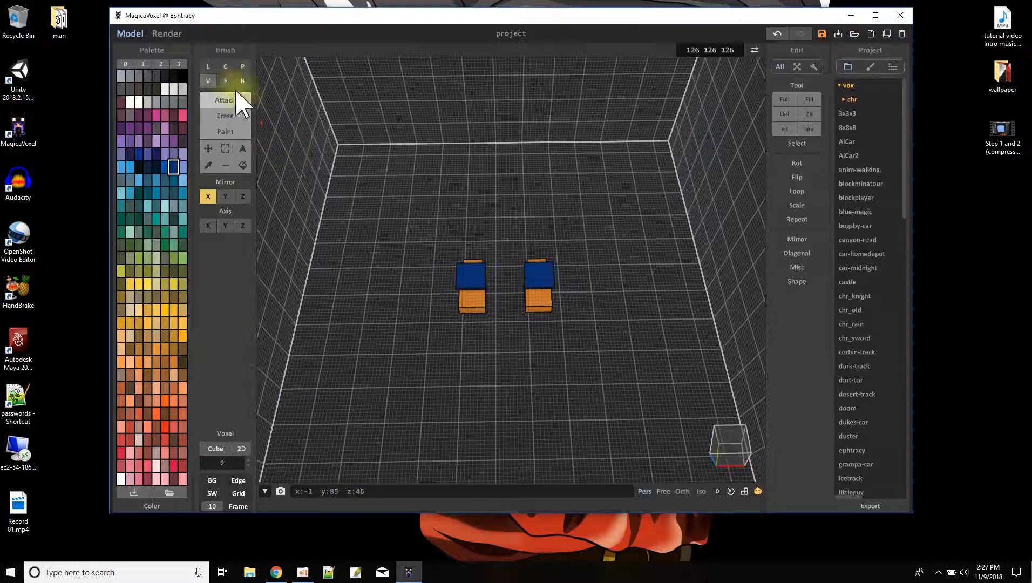
left_click(224, 81)
mouse_move(465, 282)
left_mouse_down()
mouse_move(470, 289)
mouse_move(472, 238)
left_mouse_up()
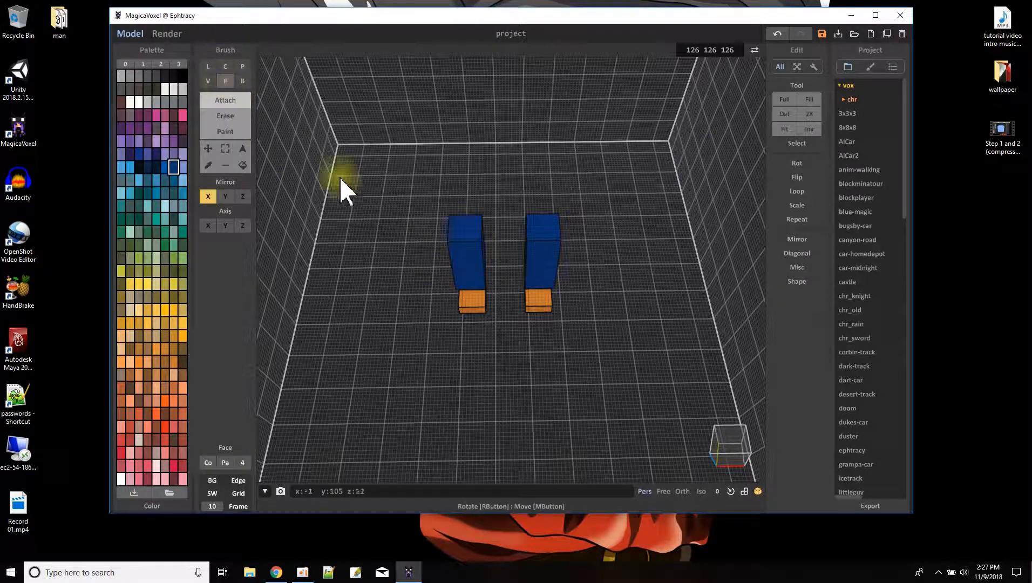
- Join the tops of the legs with blue hips using the size 9 3D cube voxel brush
mouse_move(534, 351)
right_mouse_down()
mouse_move(541, 318)
mouse_move(563, 296)
mouse_move(534, 286)
mouse_move(534, 307)
right_mouse_up()
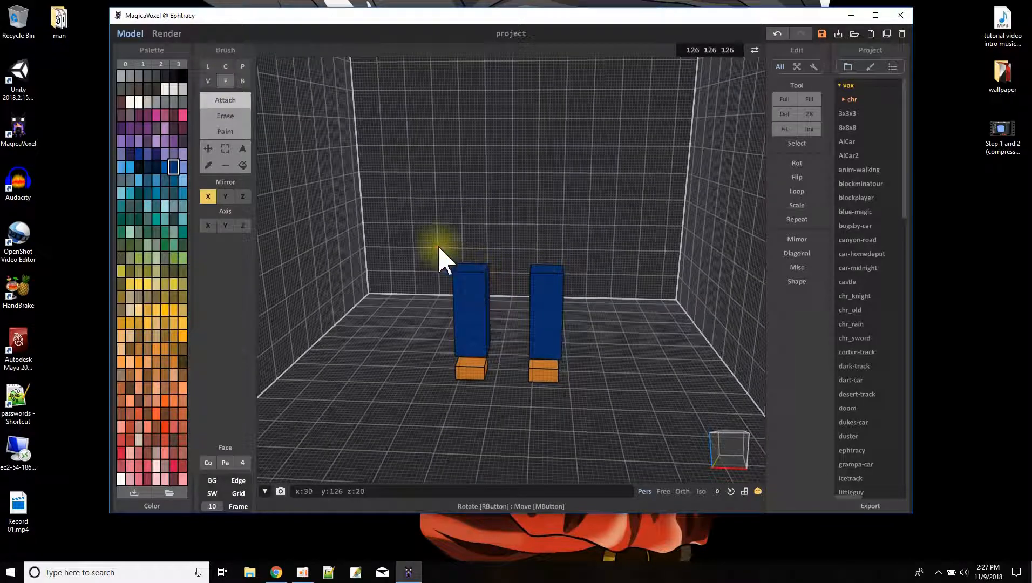
left_click(208, 81)
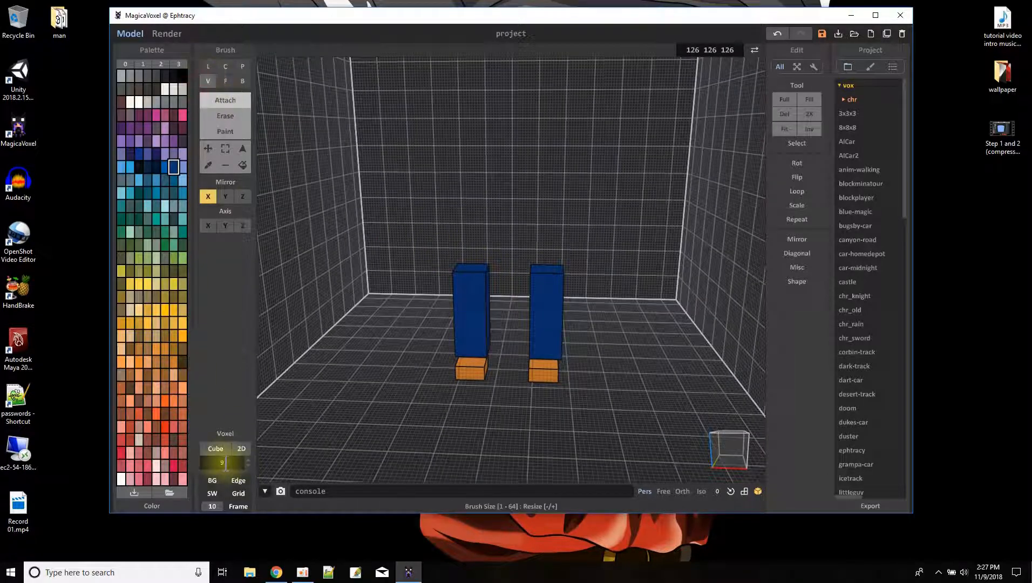
left_click(241, 449)
right_click_drag(483, 281, 474, 291)
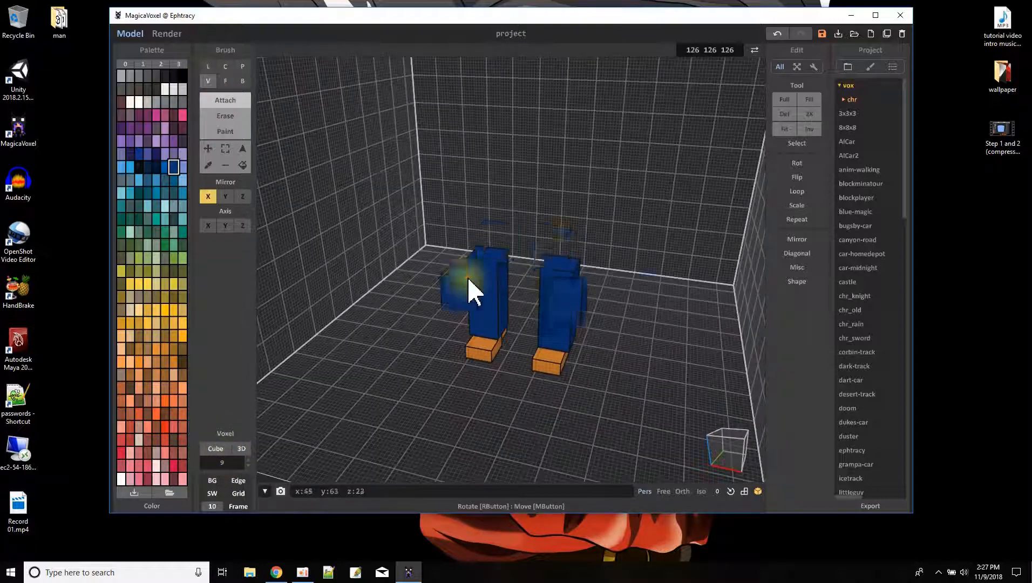
left_click(499, 261)
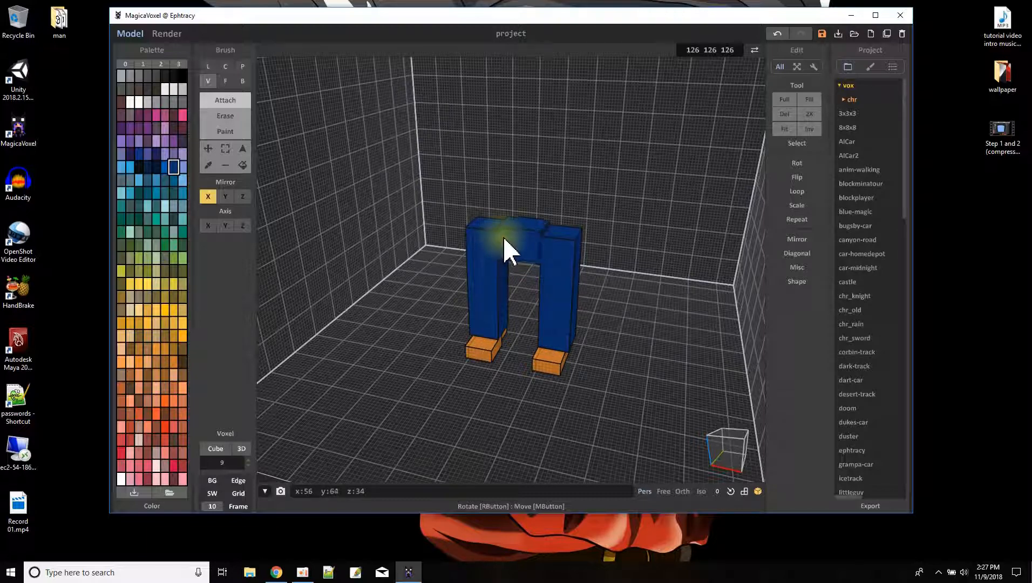
- Attach a solid blue torso base centred on top of the hips with the 3D cube voxel brush
mouse_move(506, 249)
right_mouse_down()
mouse_move(552, 277)
mouse_move(451, 242)
mouse_move(564, 209)
mouse_move(624, 232)
mouse_move(499, 199)
mouse_move(469, 203)
right_mouse_up()
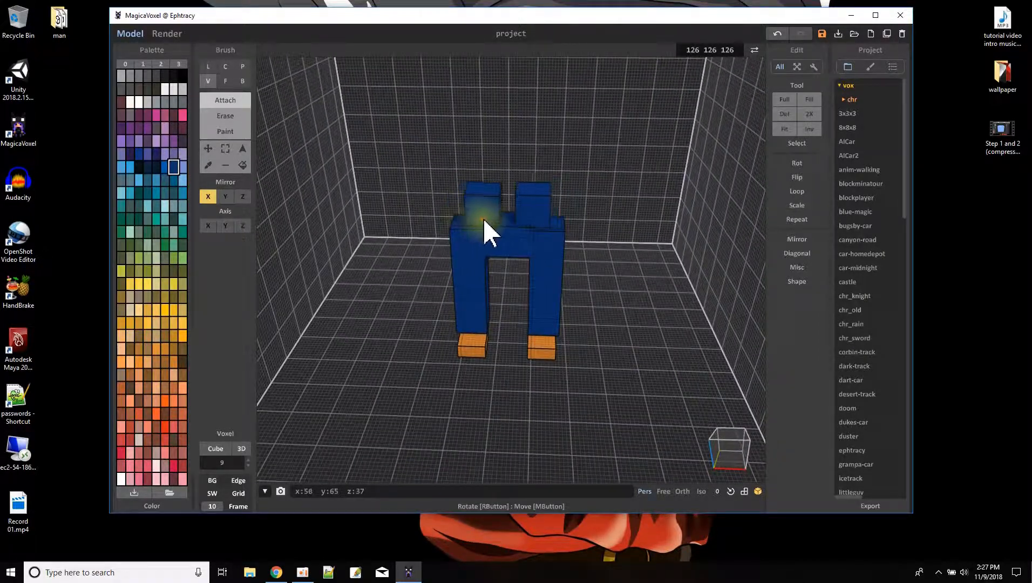
left_click(491, 231)
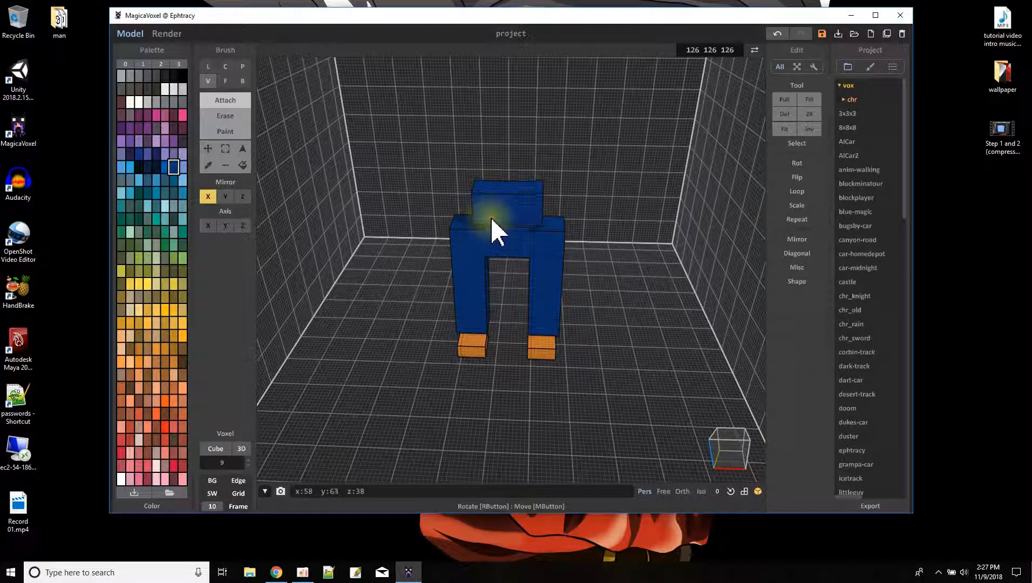
- Widen the torso slightly on both sides and extrude its top face upward to full height with the Face brush
mouse_move(493, 231)
right_mouse_down()
mouse_move(548, 260)
mouse_move(439, 235)
right_mouse_up()
left_click(225, 82)
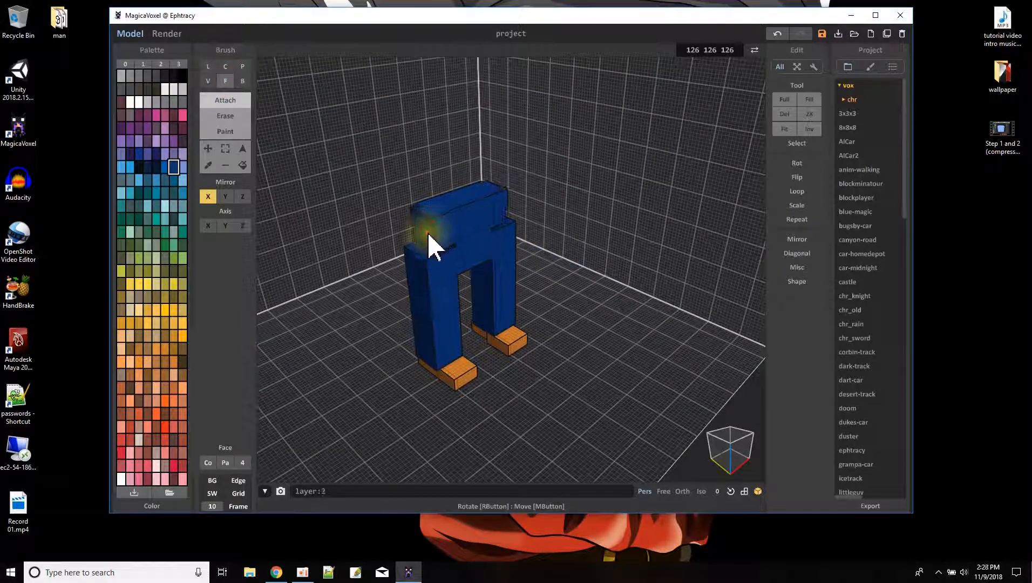
right_click_drag(431, 246, 484, 171)
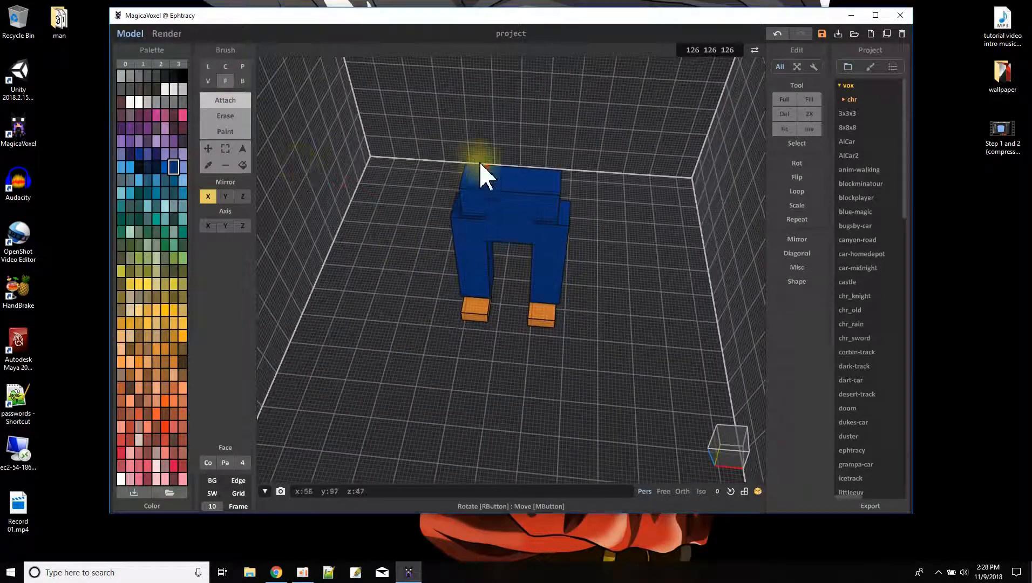
left_click_drag(528, 181, 521, 133)
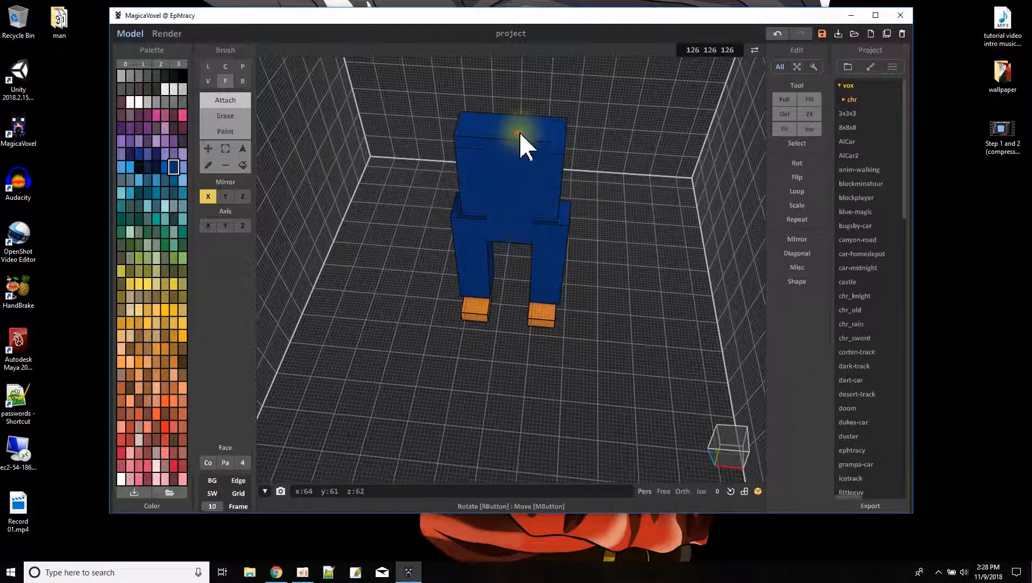
right_click_drag(523, 156, 547, 116)
scroll(456, 202, "down", 3)
scroll(486, 205, "up", 1)
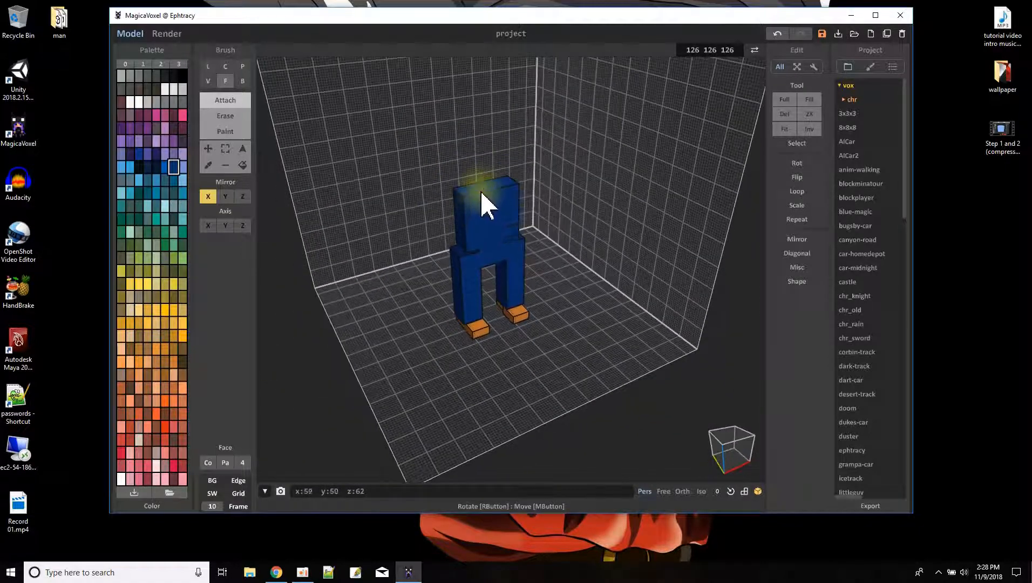
- Attach mirrored blue shoulder blocks to the torso's upper sides with the size 7 3D cube voxel brush
left_click(208, 81)
left_click_drag(431, 210, 459, 207)
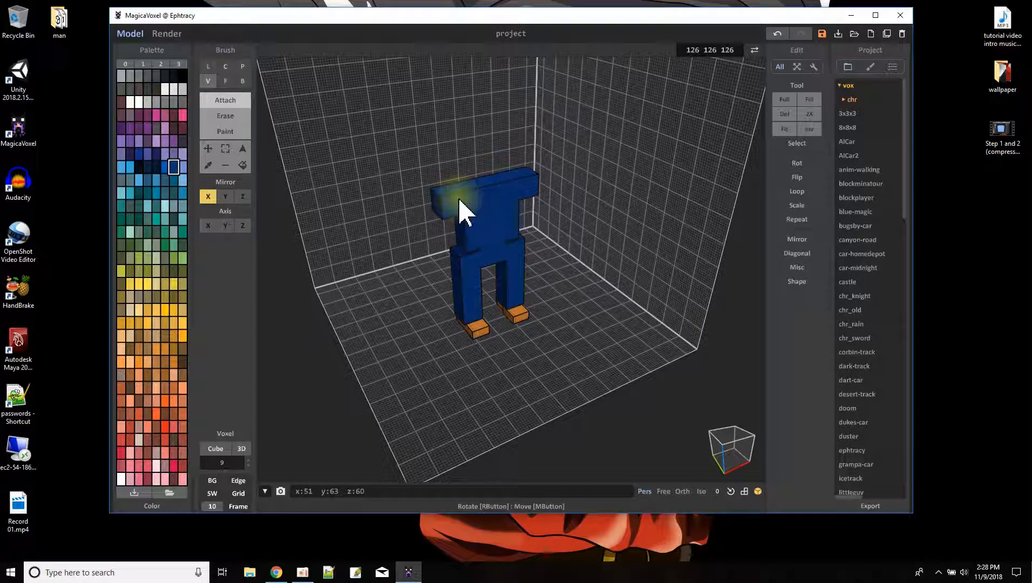
key("ctrl+z")
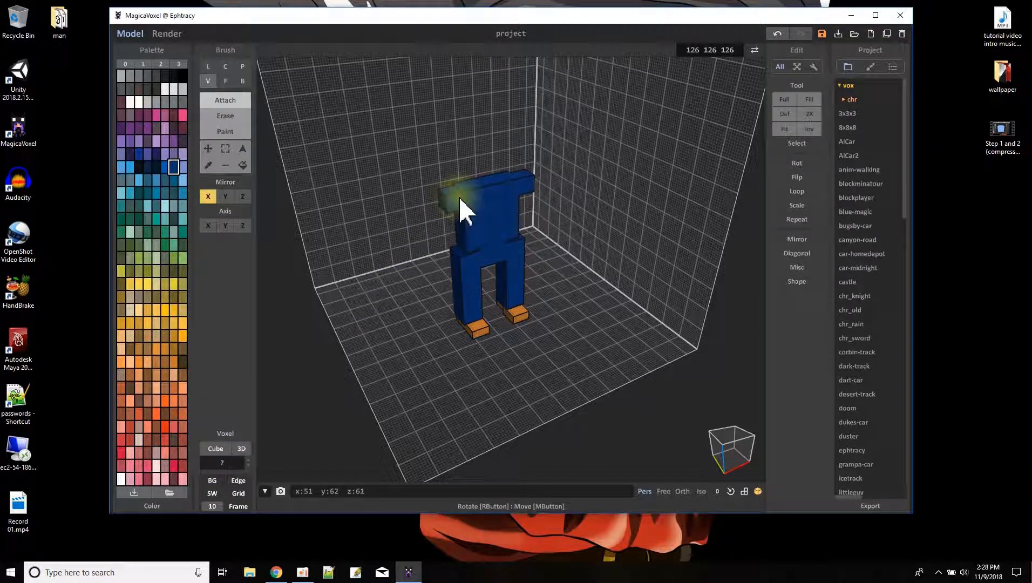
right_click_drag(460, 208, 516, 218)
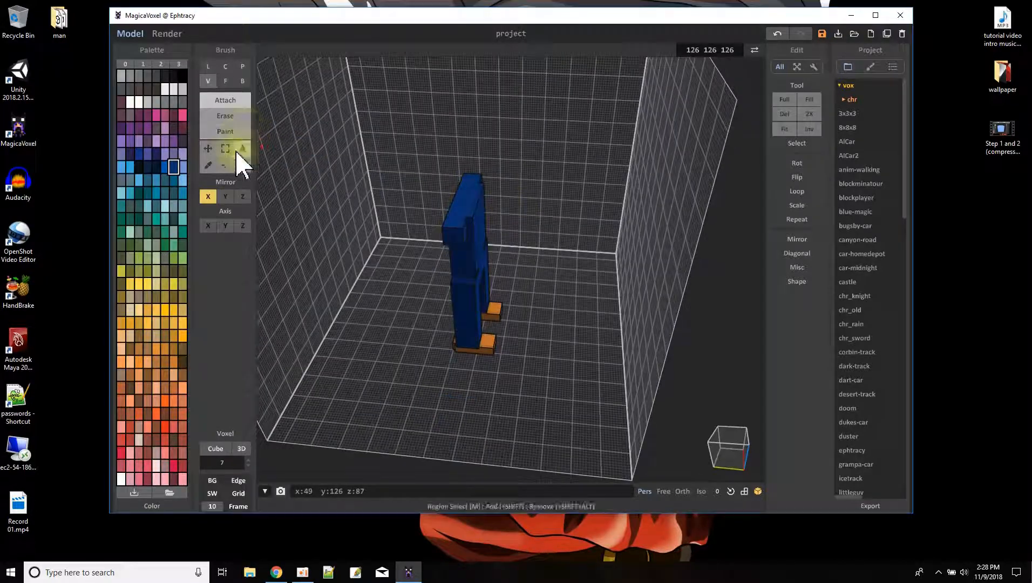
- Extrude the outer faces of the shoulder blocks sideways with the Face brush to form two long horizontal arms
left_click(225, 82)
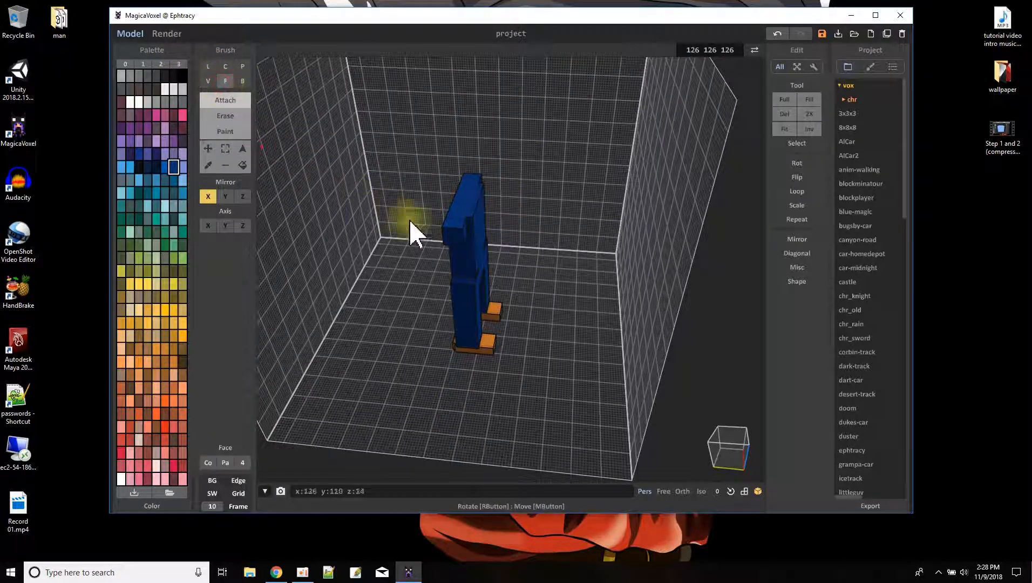
right_click_drag(438, 292, 372, 272)
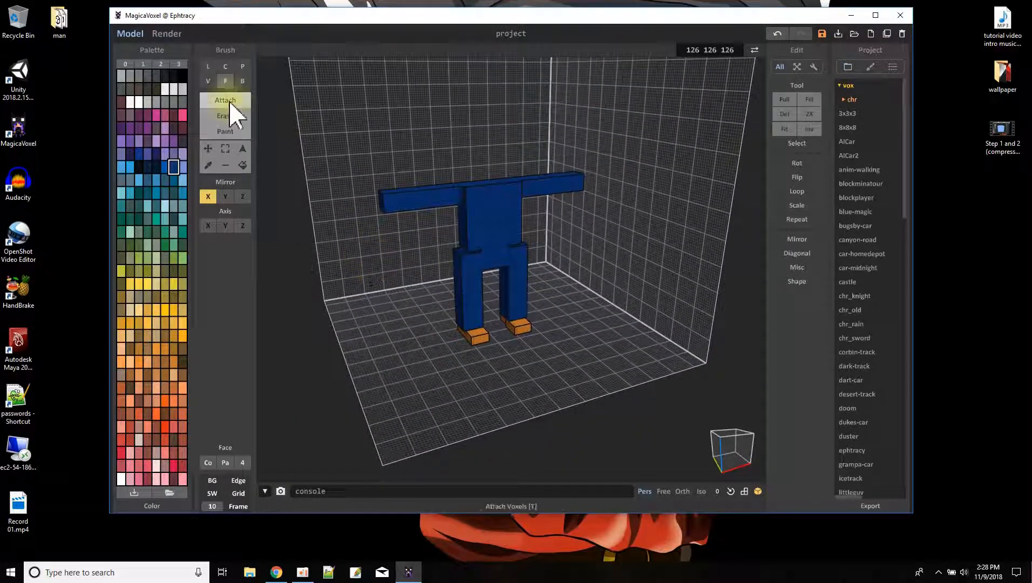
left_click(223, 117)
right_click_drag(537, 214, 480, 243)
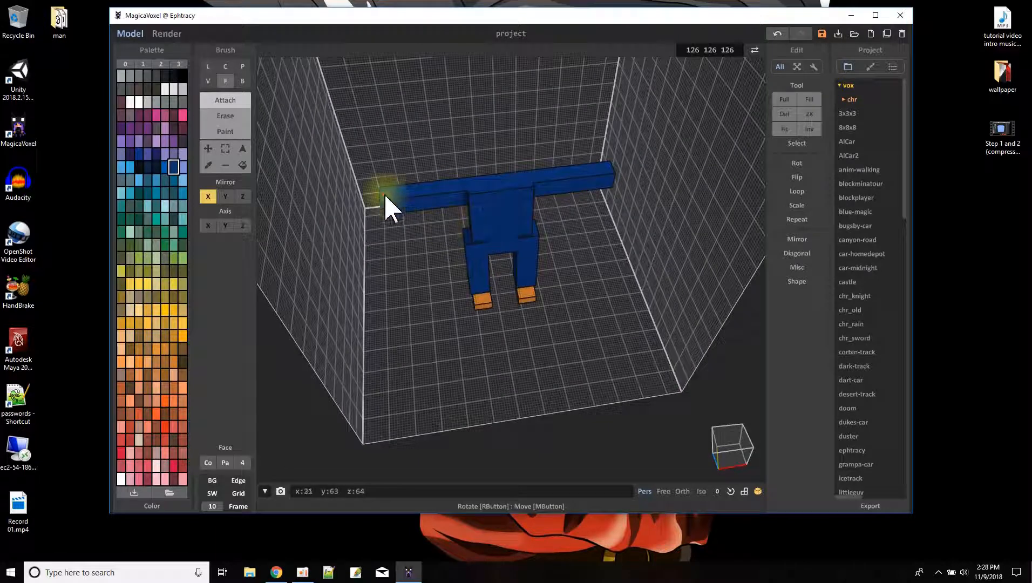
- Attach mirrored light-orange skin-coloured hands to the arm ends with the size 7 3D cube voxel brush
left_click(208, 80)
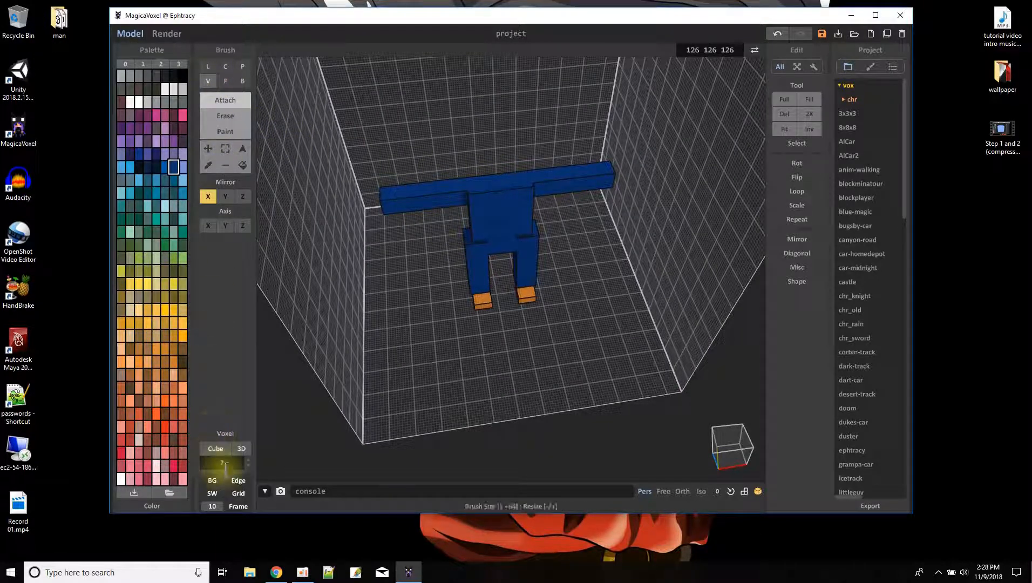
left_click(139, 362)
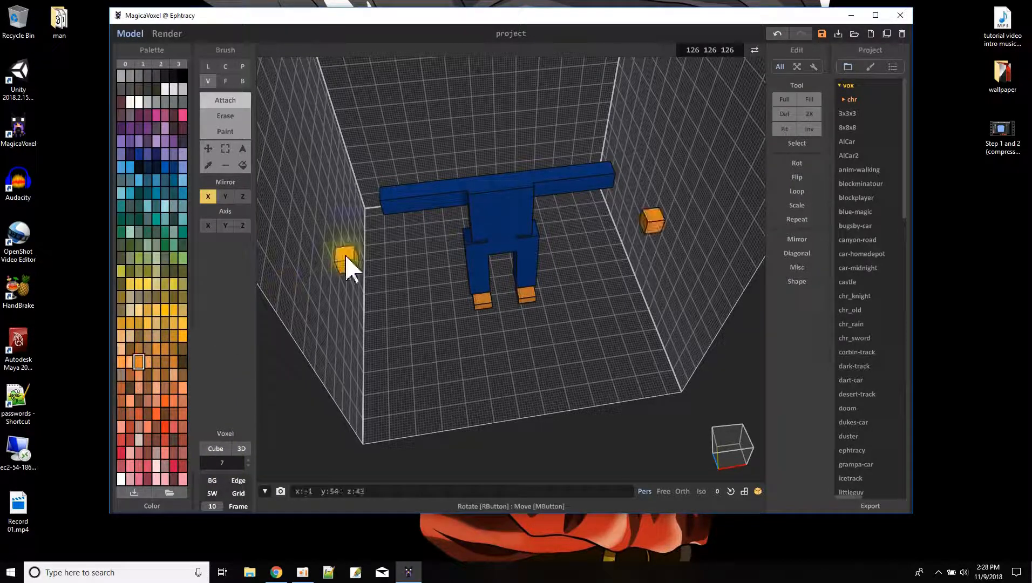
left_click(139, 378)
left_click(379, 212)
right_click_drag(379, 212, 444, 170)
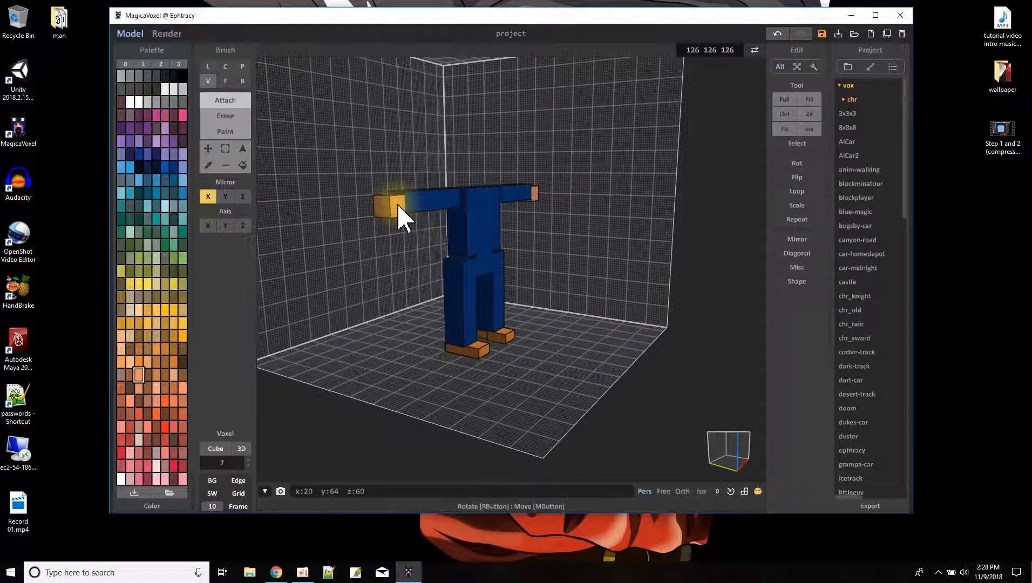
- Attach a size 7 skin-coloured neck on top of the torso and a size 20 cube head centred above it
right_click_drag(402, 213, 456, 249)
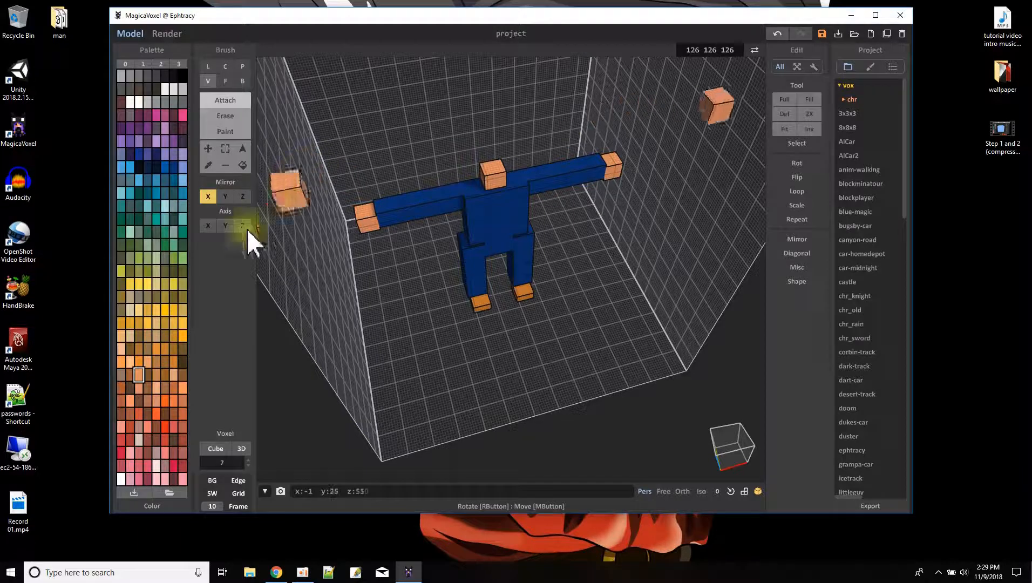
left_click(234, 462)
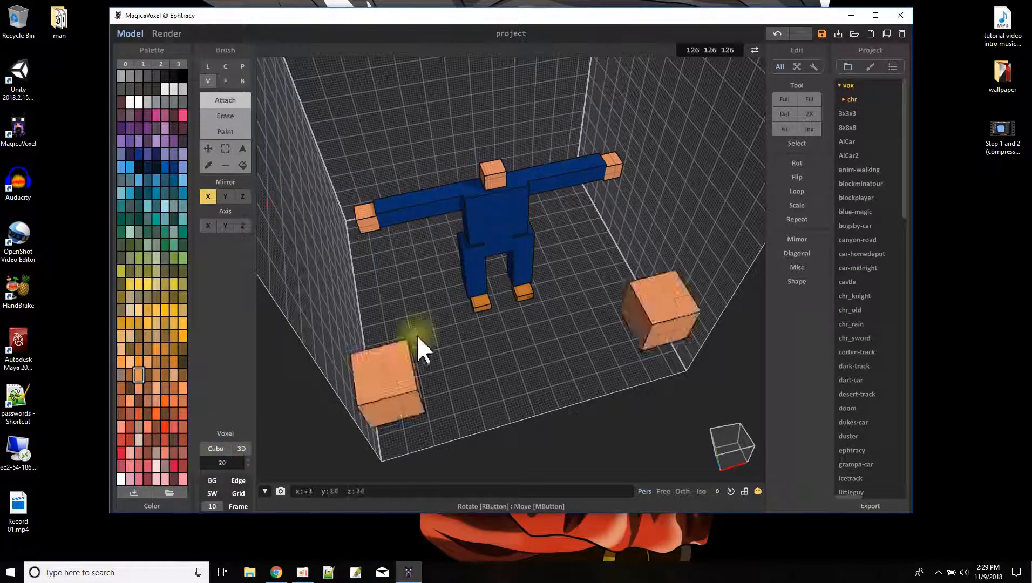
right_click_drag(496, 162, 574, 145)
right_click_drag(493, 178, 454, 230)
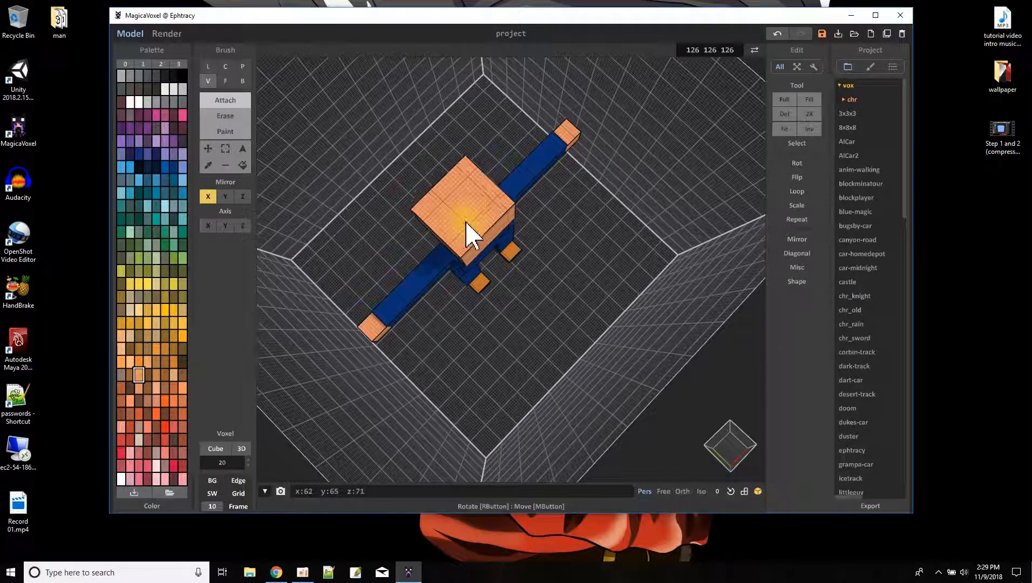
mouse_move(468, 232)
right_mouse_down()
mouse_move(503, 225)
mouse_move(477, 190)
right_mouse_up()
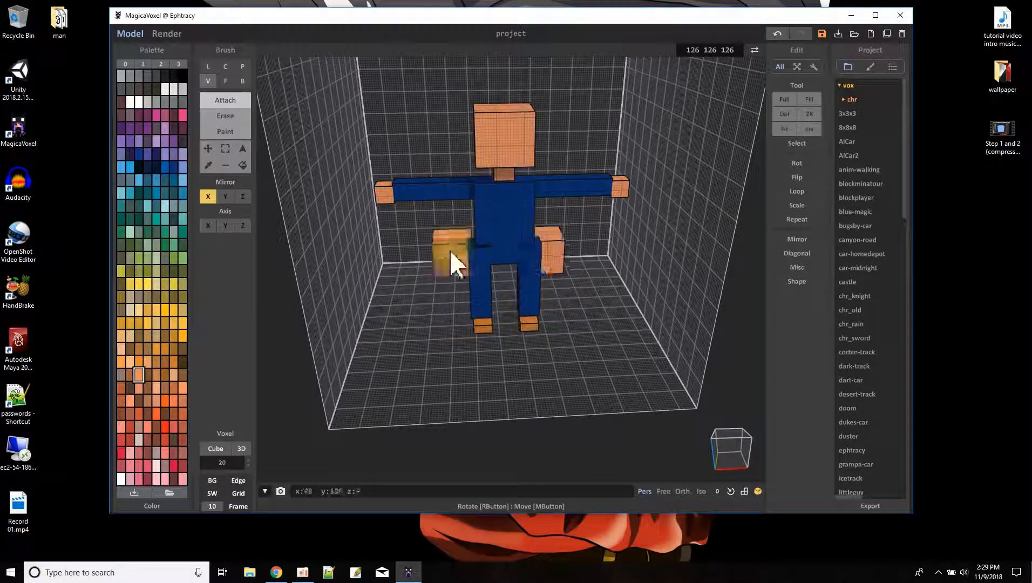
mouse_move(360, 313)
right_mouse_down()
mouse_move(338, 282)
mouse_move(251, 309)
mouse_move(385, 330)
mouse_move(362, 294)
right_mouse_up()
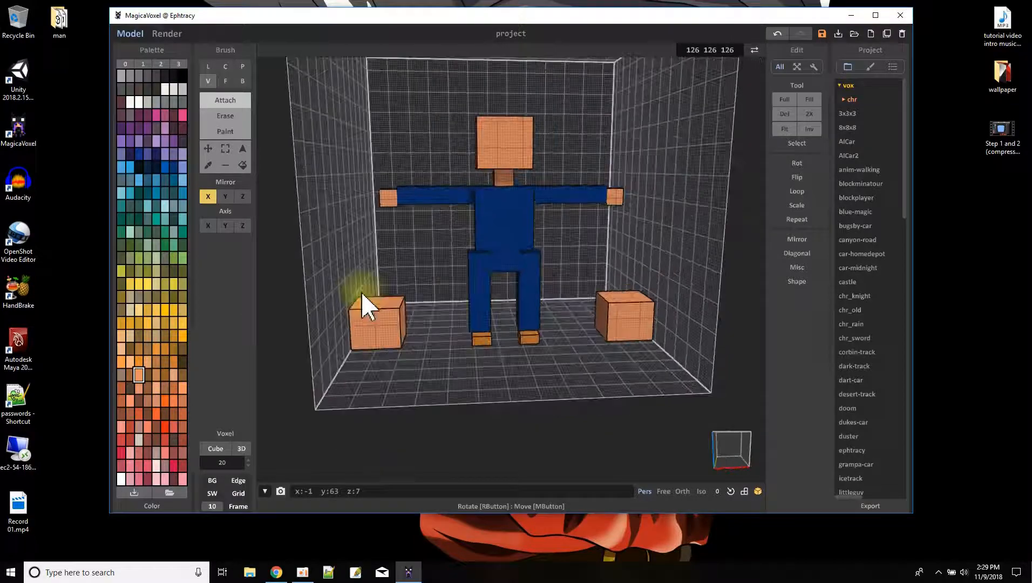
- Erase a thin elbow groove around the middle of both arms with the Line brush
left_click(233, 115)
left_click(207, 67)
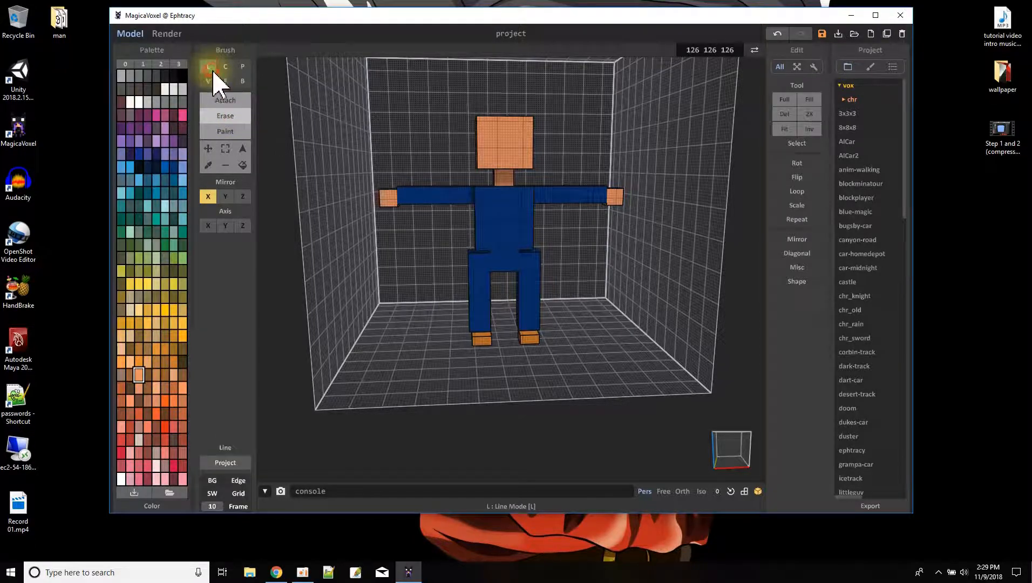
scroll(516, 257, "up", 2)
right_click_drag(423, 180, 426, 157)
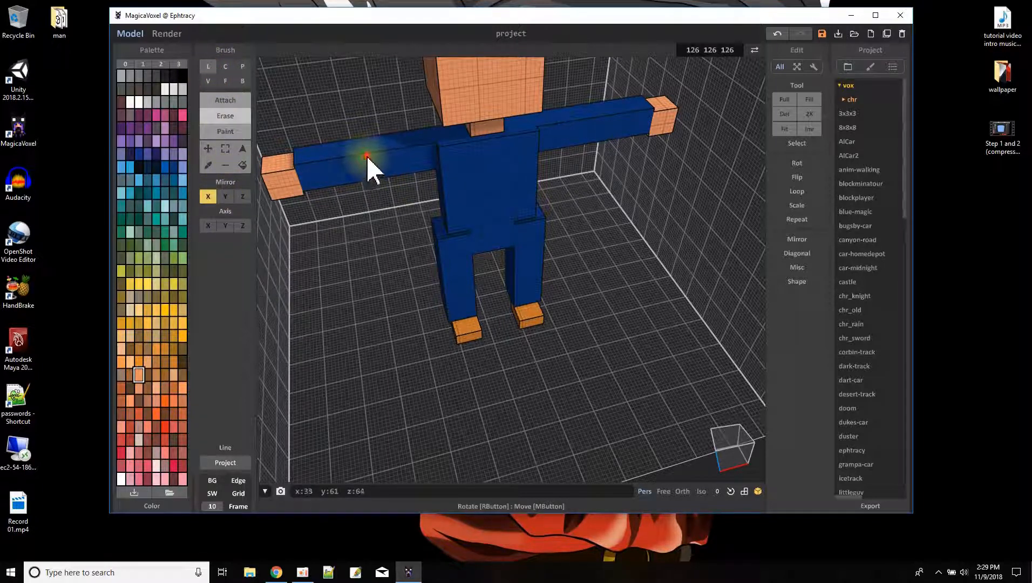
left_click_drag(367, 158, 368, 168)
right_click_drag(392, 207, 371, 270)
mouse_move(364, 262)
left_mouse_down()
mouse_move(350, 265)
mouse_move(343, 250)
left_mouse_up()
right_click_drag(343, 251, 488, 253)
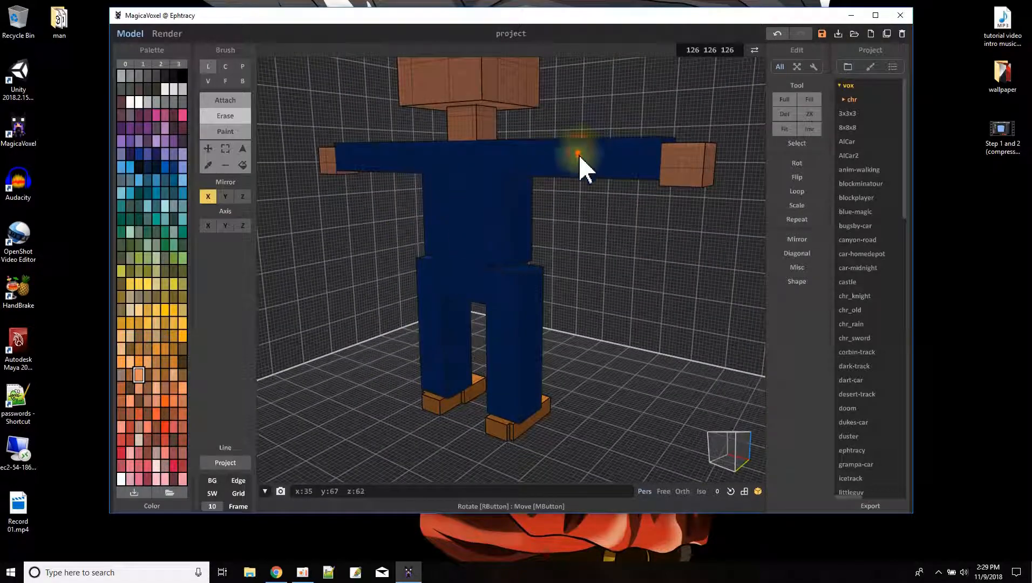
right_click_drag(578, 175, 549, 191)
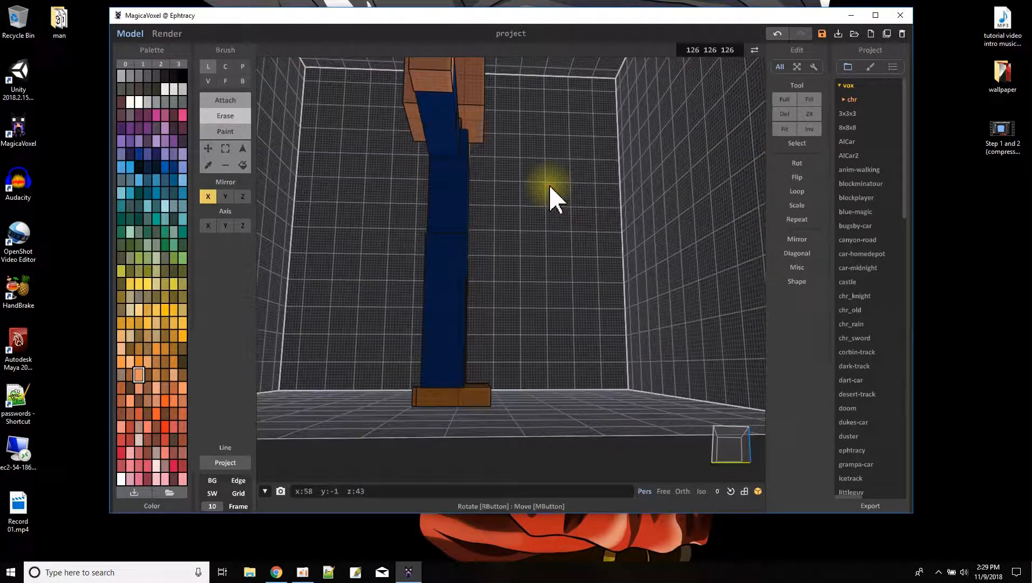
right_click_drag(431, 130, 325, 86)
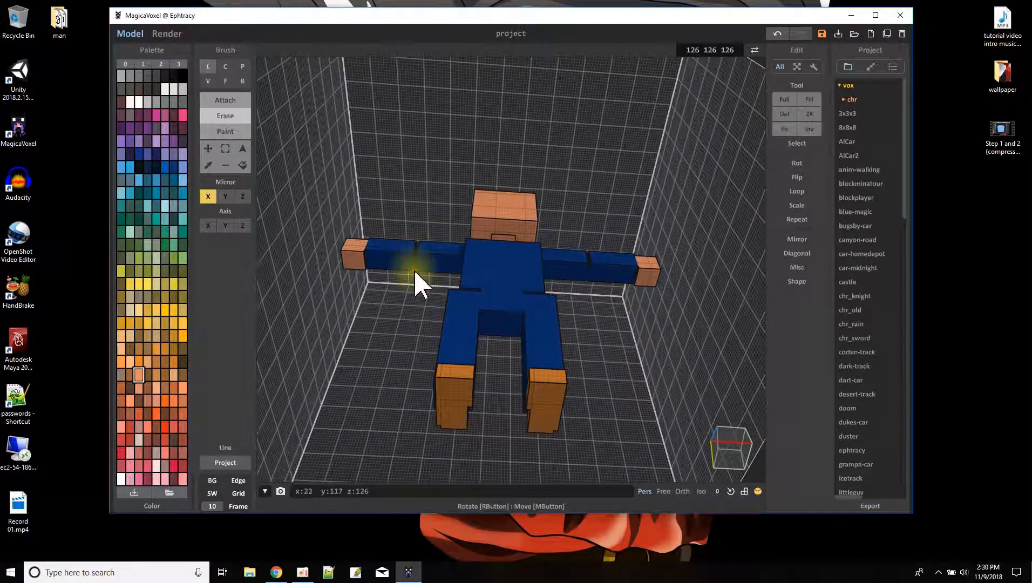
left_click(777, 34)
- Erase a thin waist groove around the body between the torso and the hips with the Line brush
right_click_drag(495, 300, 496, 338)
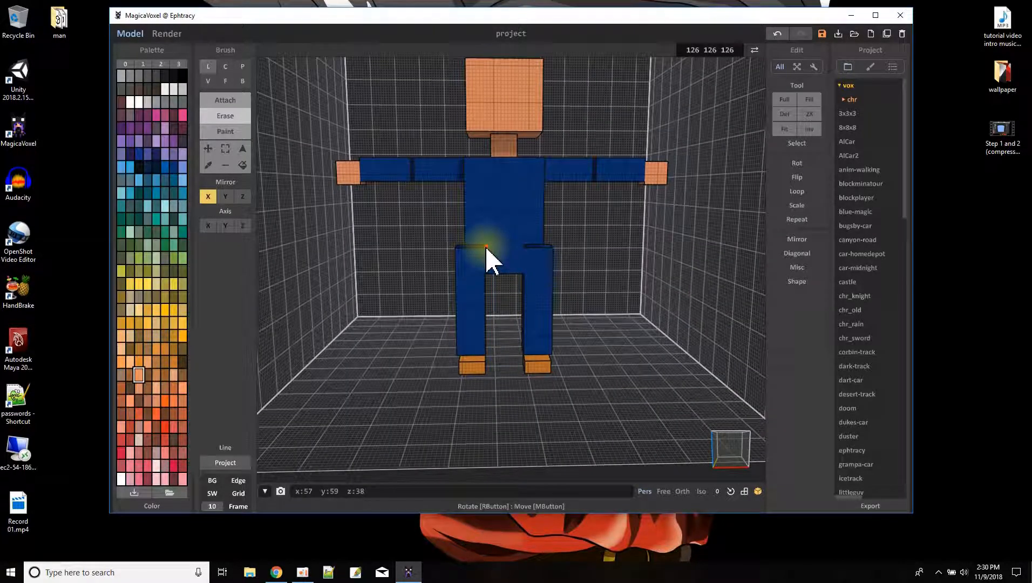
right_click_drag(518, 260, 698, 274)
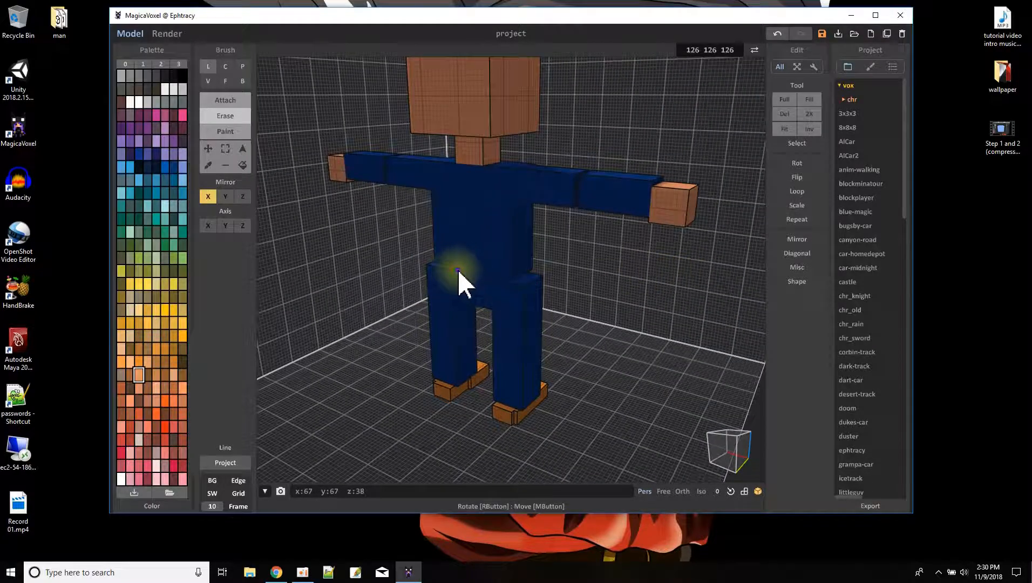
right_click_drag(457, 270, 508, 272)
scroll(527, 285, "up", 5)
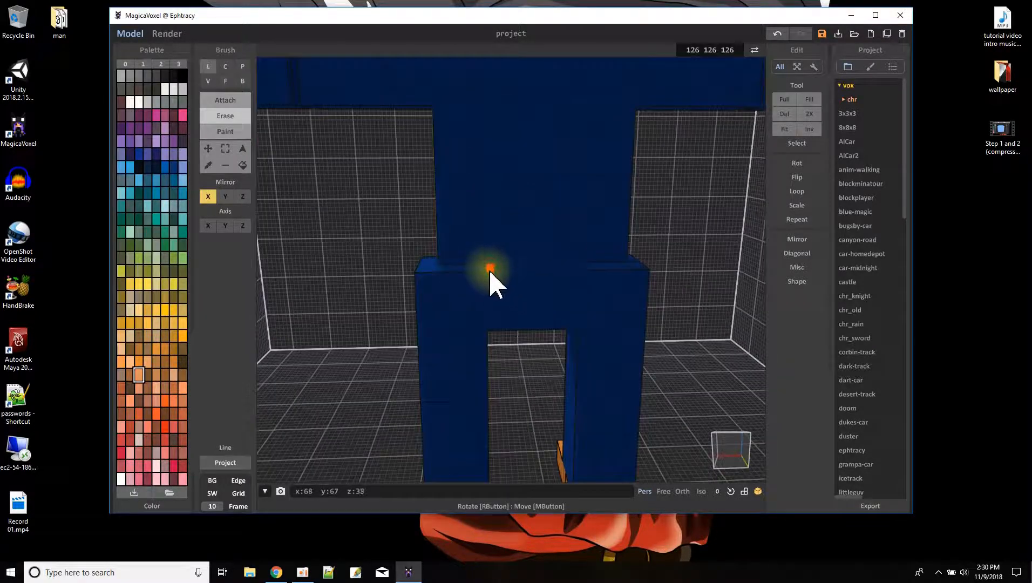
scroll(548, 281, "down", 5)
right_click_drag(548, 281, 357, 295)
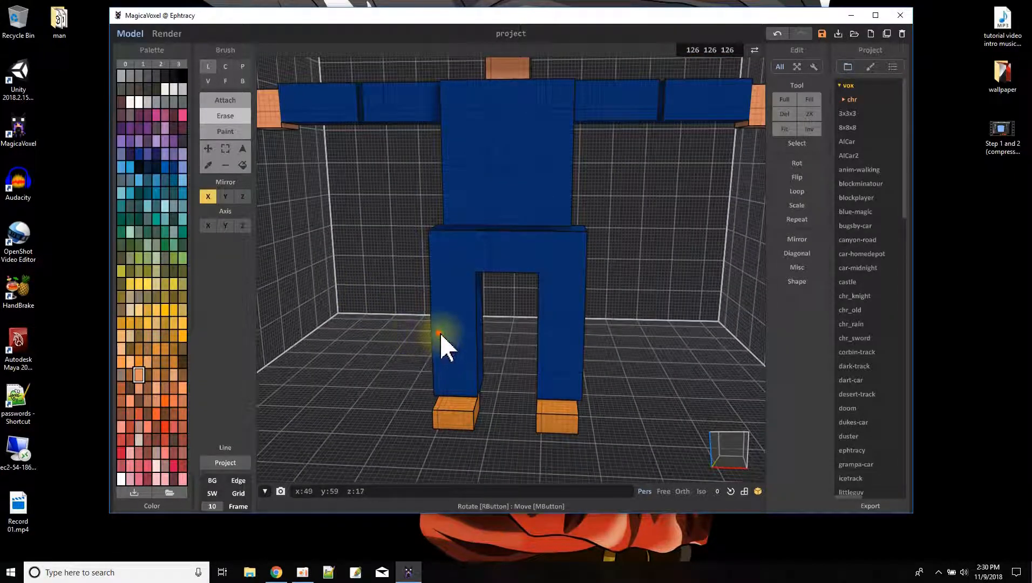
- Erase a thin knee groove around the middle of both legs with the Line brush
right_click_drag(447, 348, 461, 327)
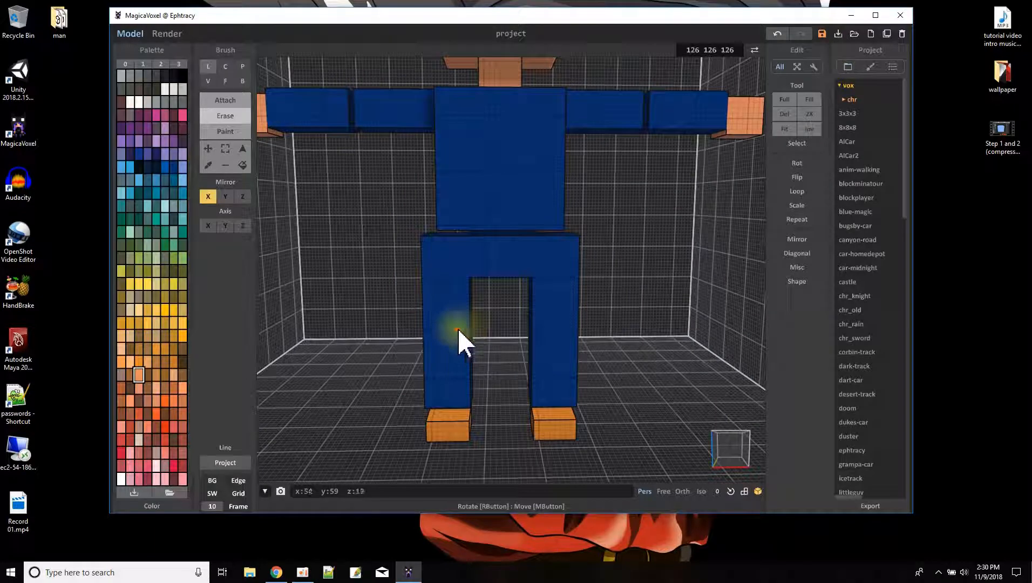
left_click_drag(452, 342, 468, 340)
right_click_drag(468, 340, 546, 357)
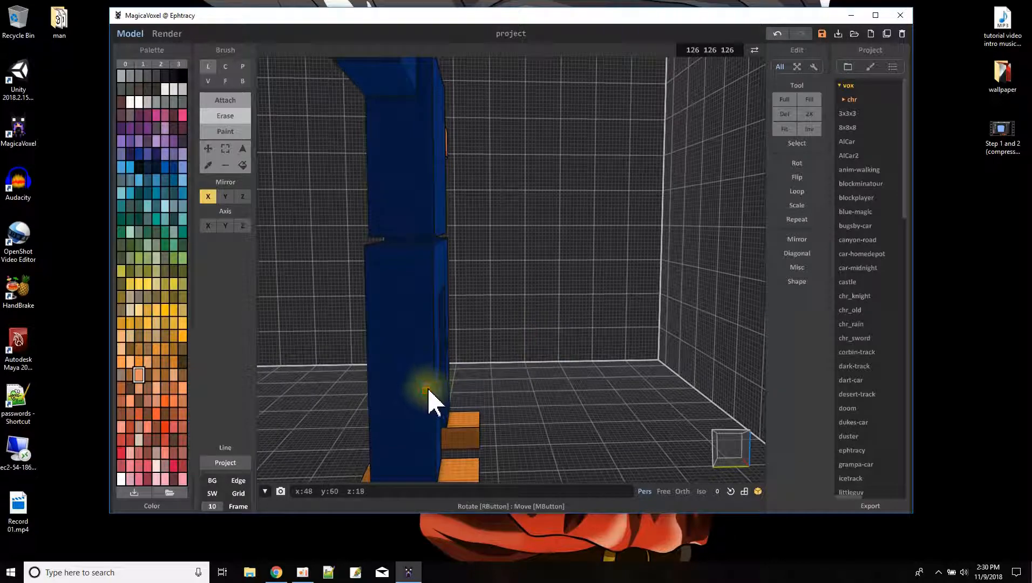
left_click_drag(425, 389, 374, 389)
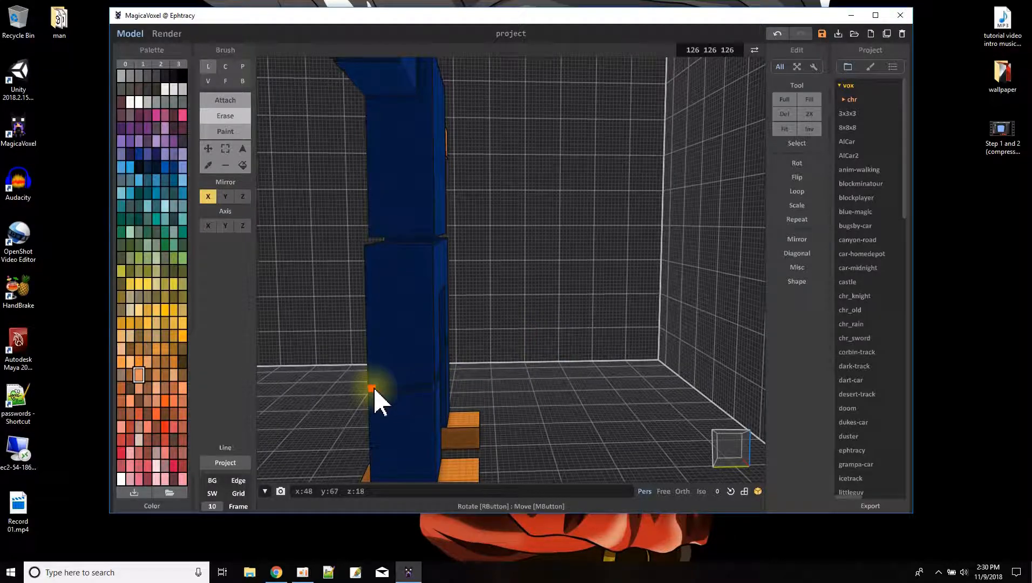
right_click_drag(378, 402, 449, 405)
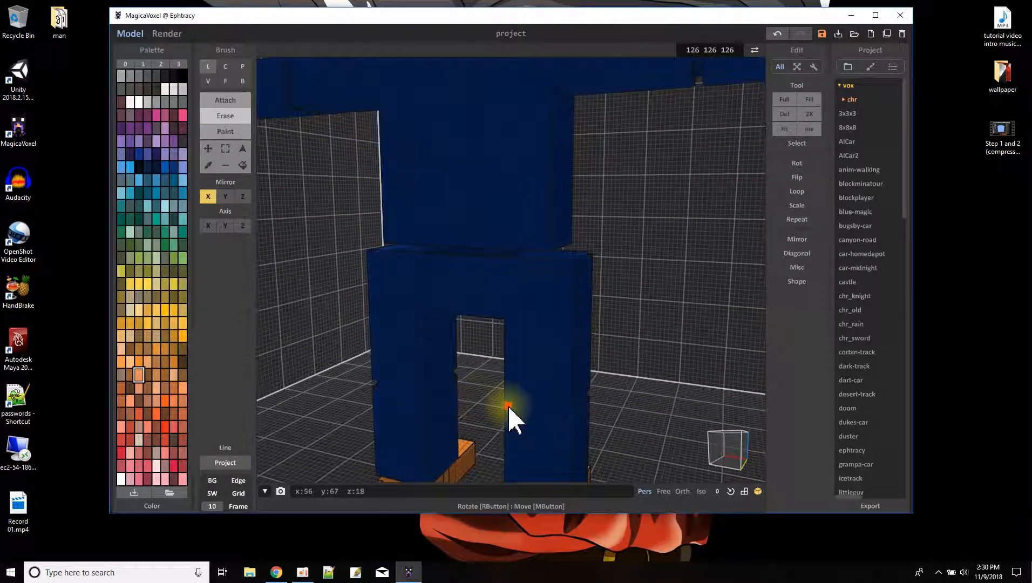
right_click_drag(569, 427, 606, 421)
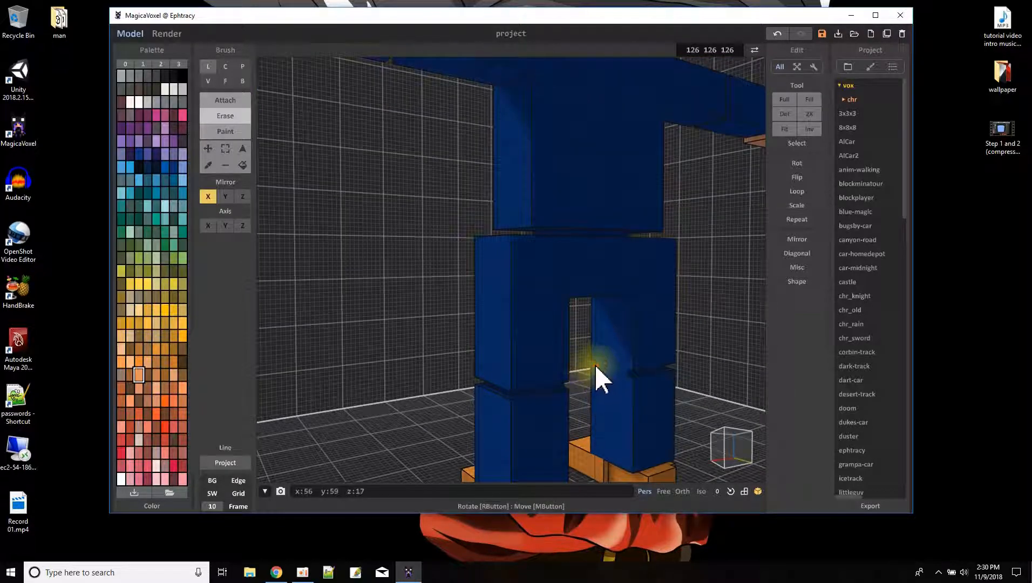
right_click_drag(627, 373, 411, 416)
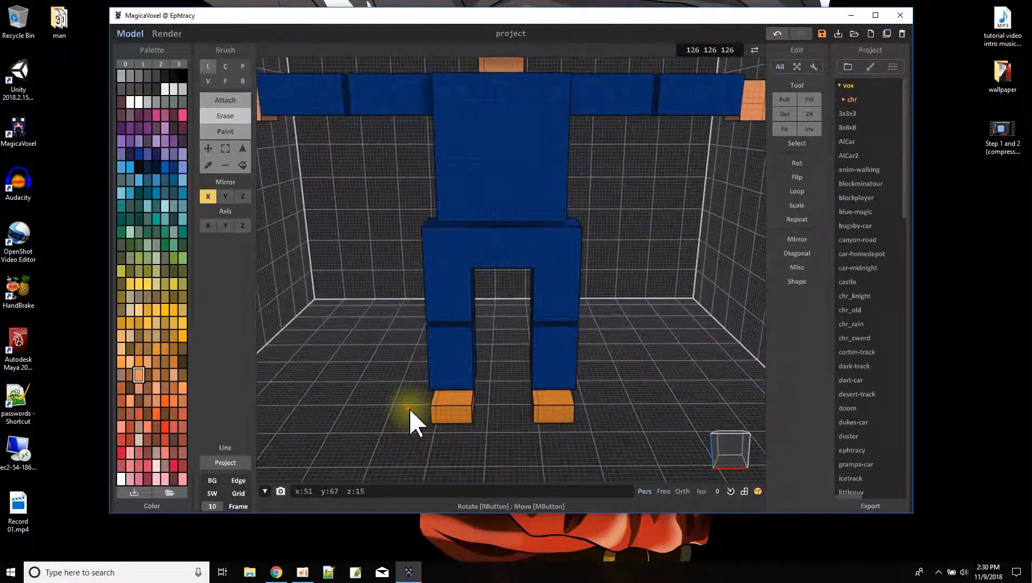
- Raise the whole character a few voxels above the floor with the Loop +Z move
scroll(502, 345, "down", 4)
right_click_drag(503, 345, 545, 351)
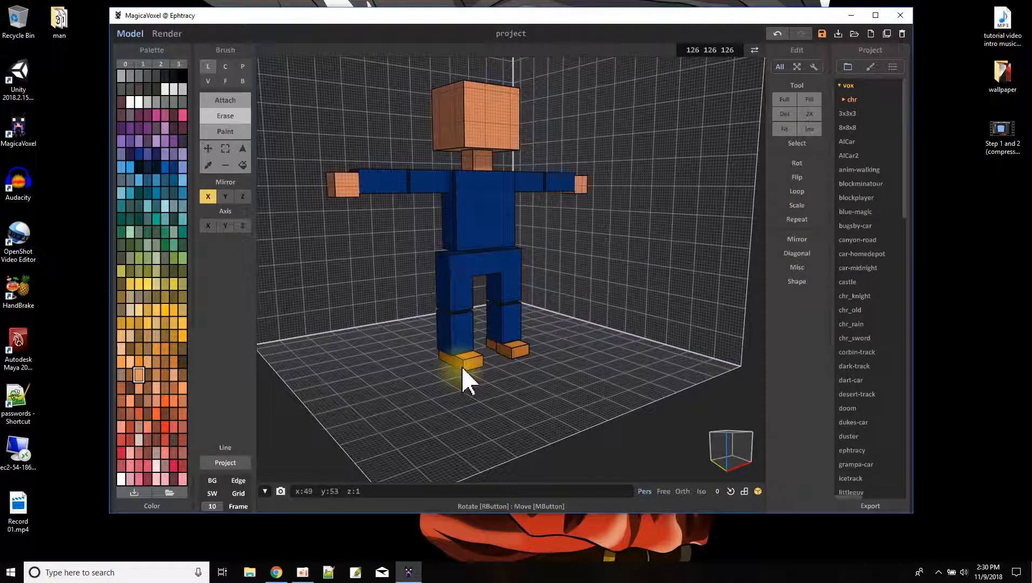
left_click(799, 193)
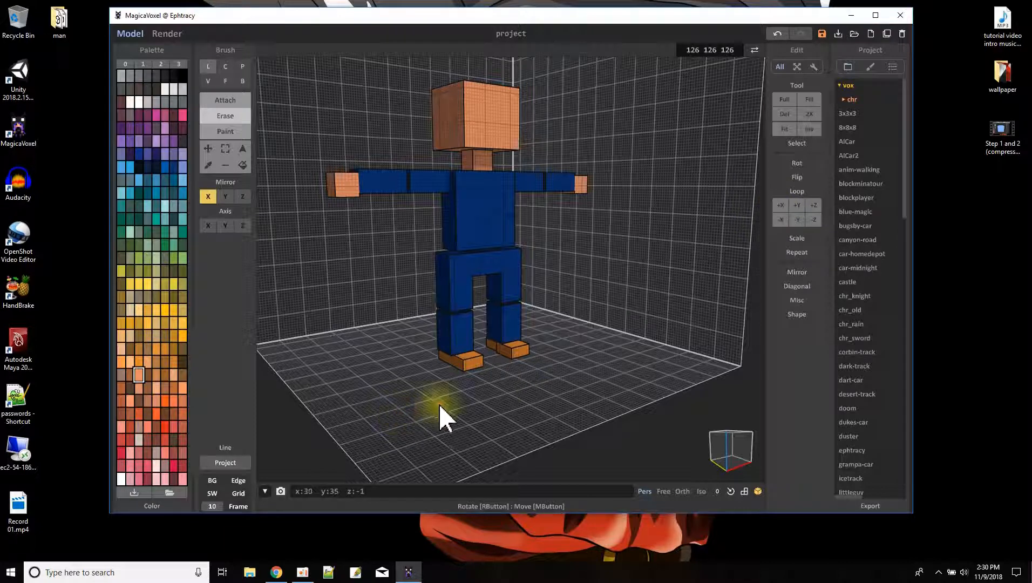
left_click(797, 205)
left_click(814, 207)
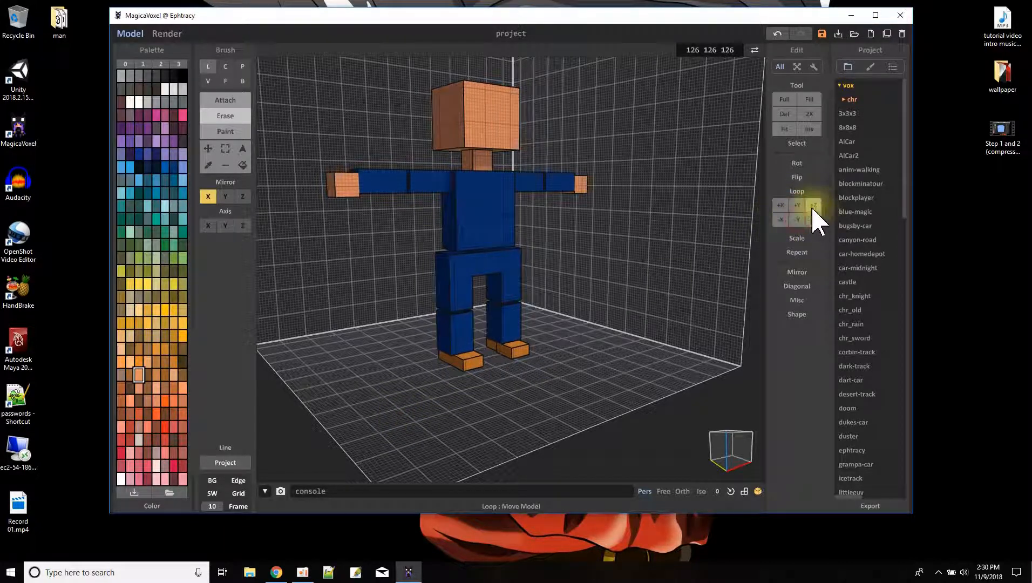
left_click(814, 206)
left_click(814, 206)
left_click(814, 206)
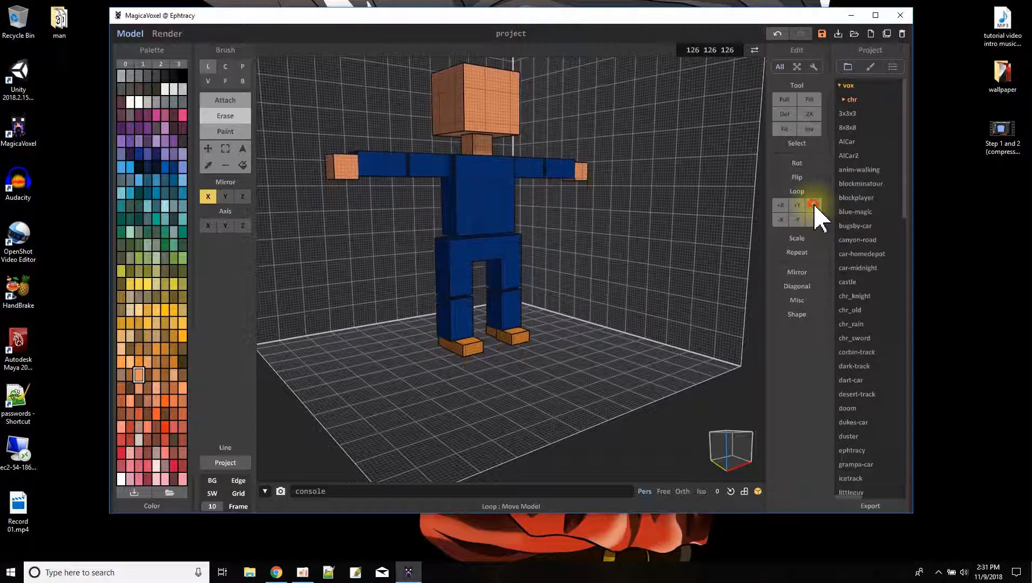
- Thicken both feet downward by two voxel layers, attaching to their soles with the Face brush
mouse_move(545, 313)
right_mouse_down()
mouse_move(578, 311)
mouse_move(562, 308)
mouse_move(508, 356)
mouse_move(430, 374)
mouse_move(398, 350)
right_mouse_up()
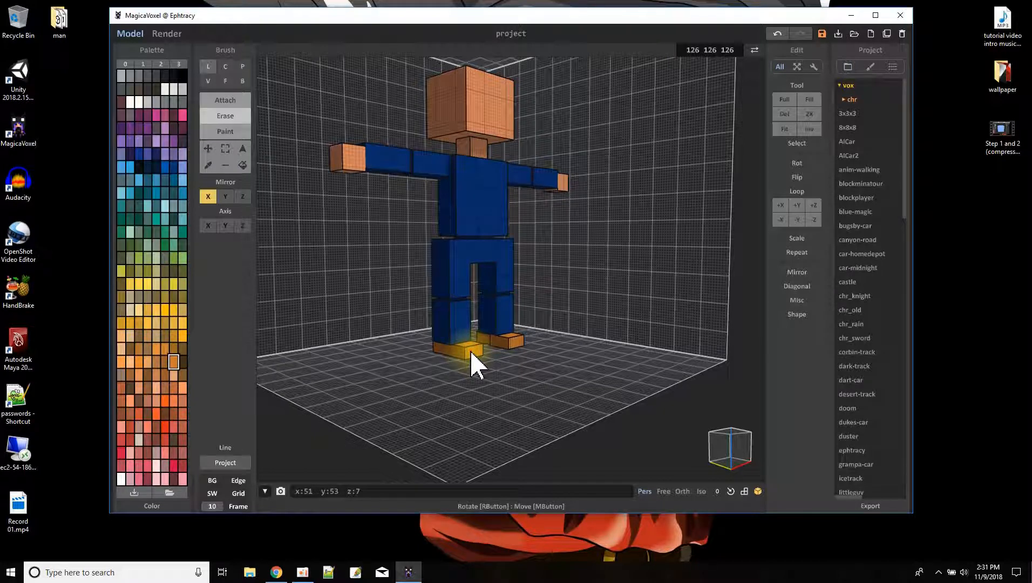
left_click(225, 81)
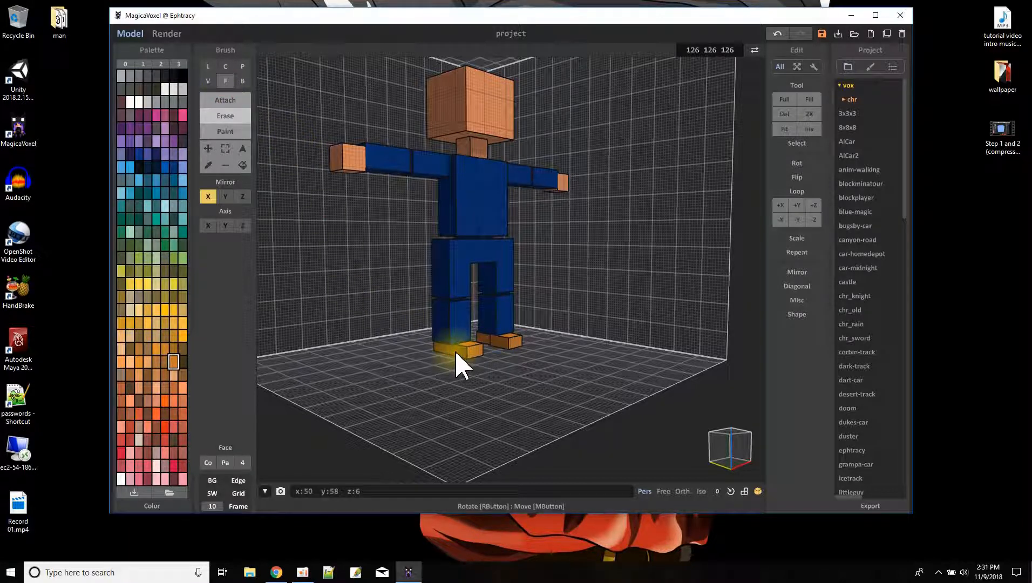
left_click(222, 100)
left_click(456, 338)
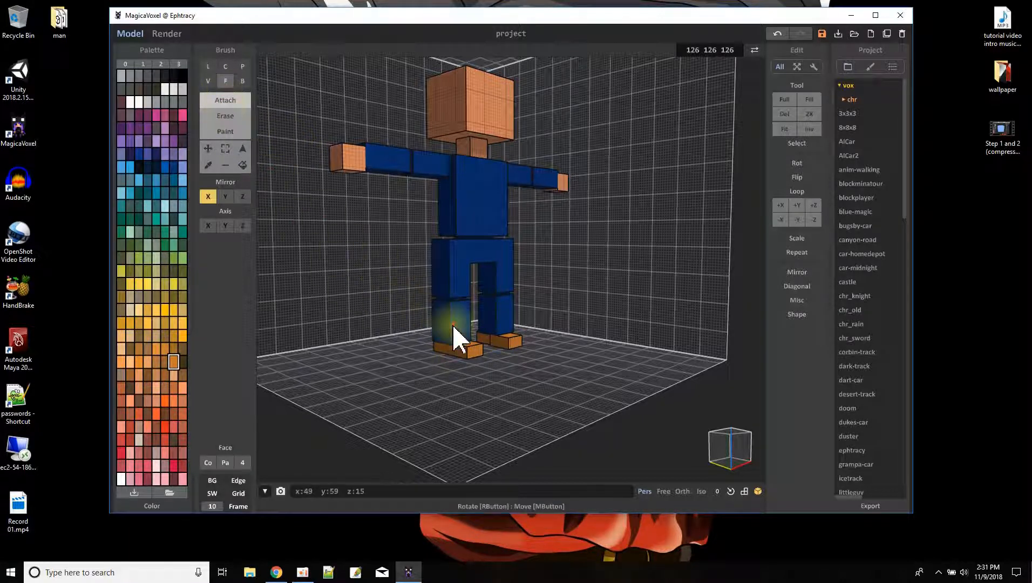
right_click_drag(454, 355, 547, 367)
right_click_drag(575, 345, 534, 300)
left_click(461, 337)
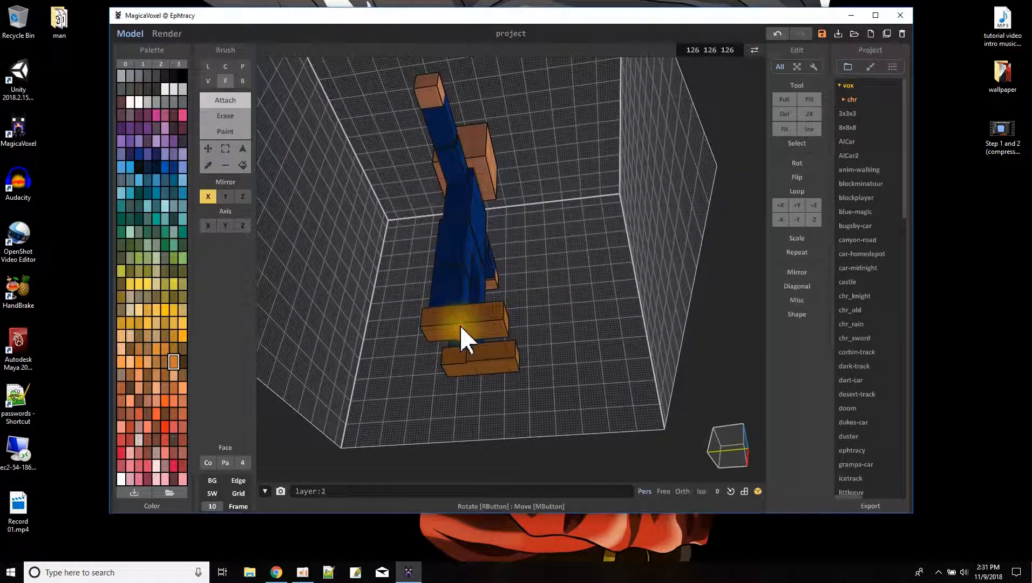
right_click_drag(460, 326, 367, 400)
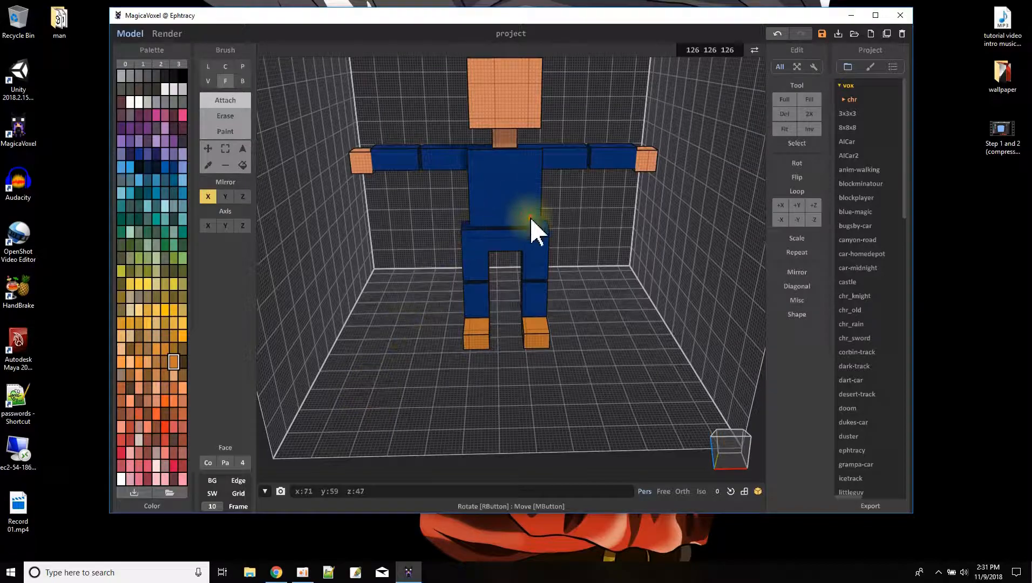
- Paint two mirrored white square eyes on the front of the head with a 2D cube Voxel brush of size 5
mouse_move(531, 203)
right_mouse_down()
mouse_move(534, 249)
mouse_move(526, 213)
mouse_move(536, 194)
mouse_move(538, 226)
mouse_move(531, 208)
right_mouse_up()
scroll(531, 221, "up", 3)
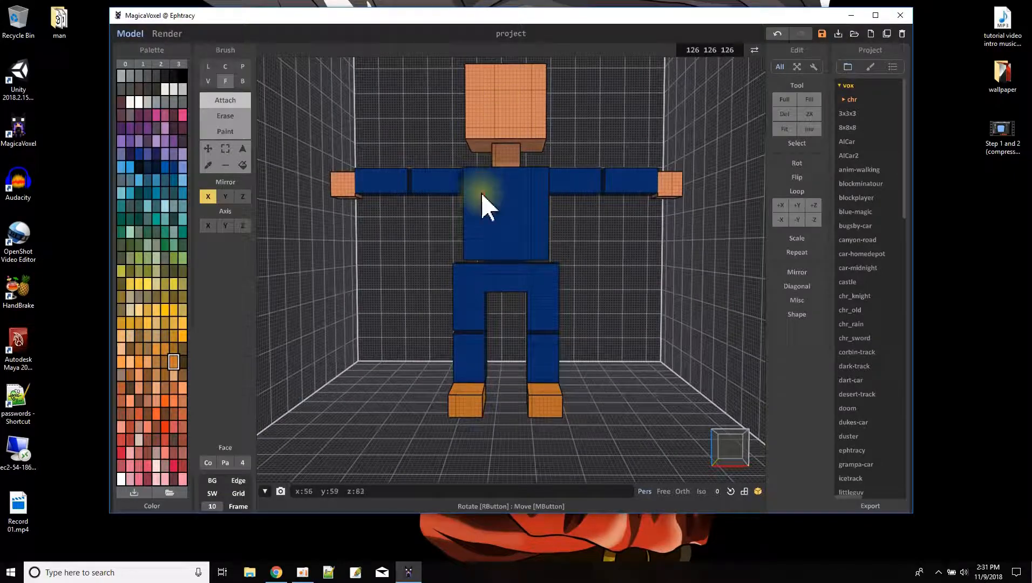
middle_click_drag(484, 210, 485, 289)
scroll(525, 224, "up", 4)
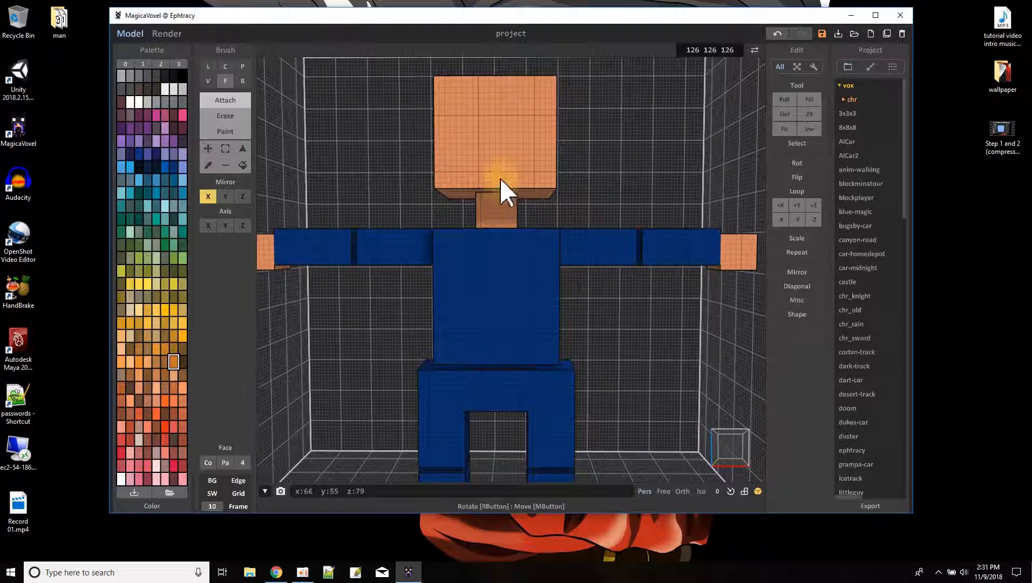
left_click(235, 133)
left_click(165, 88)
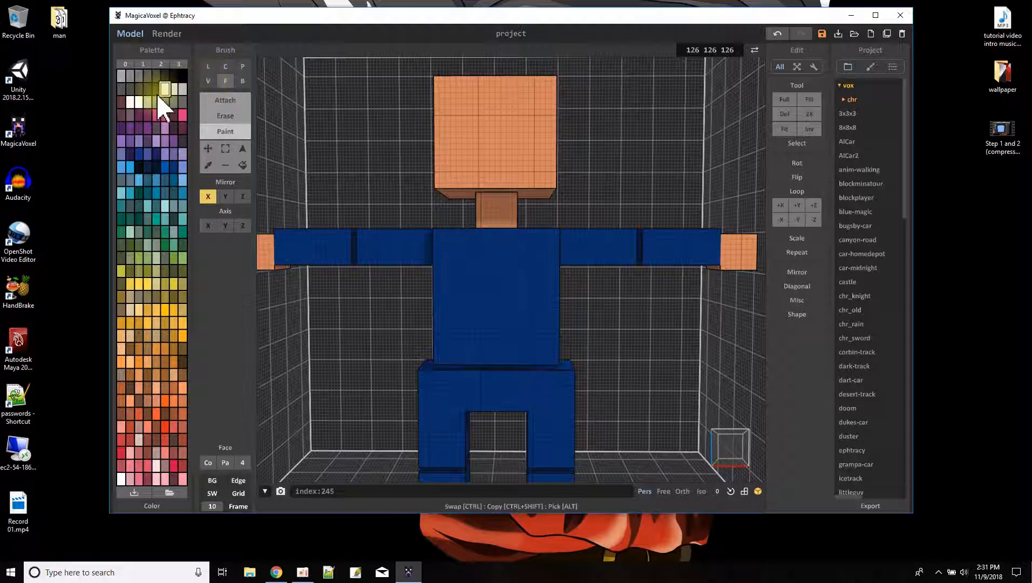
left_click(209, 81)
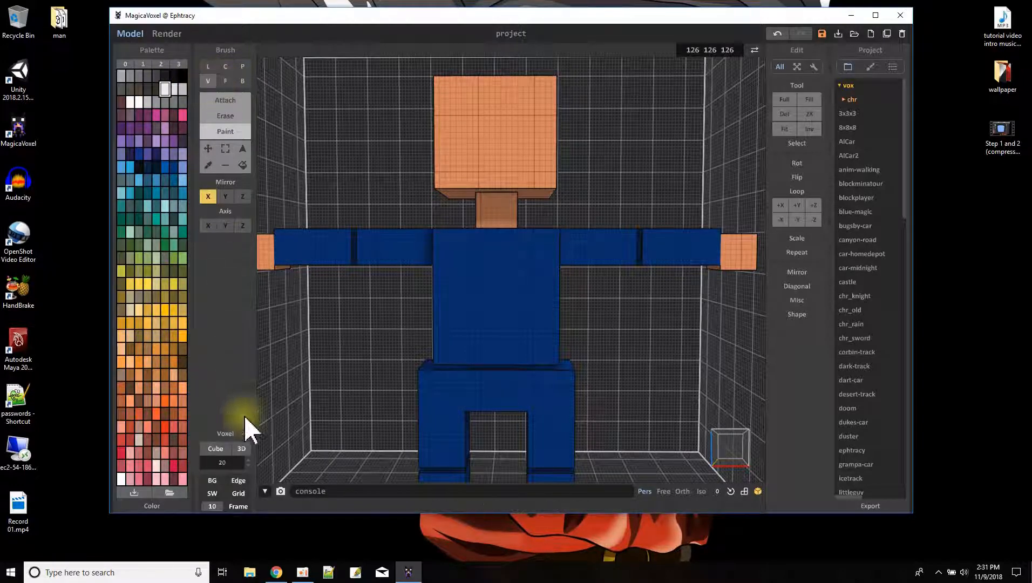
left_click(233, 462)
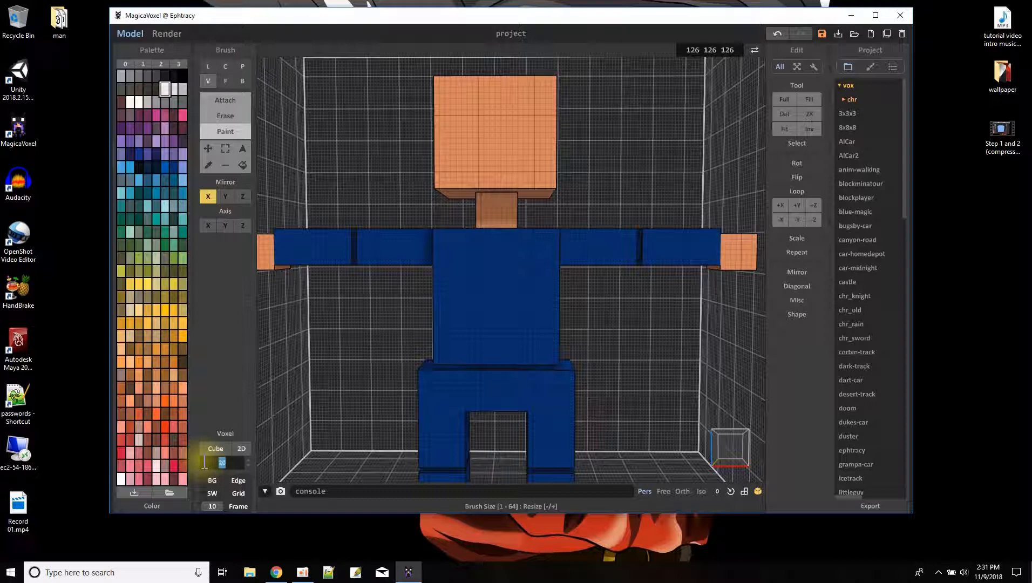
key("Return")
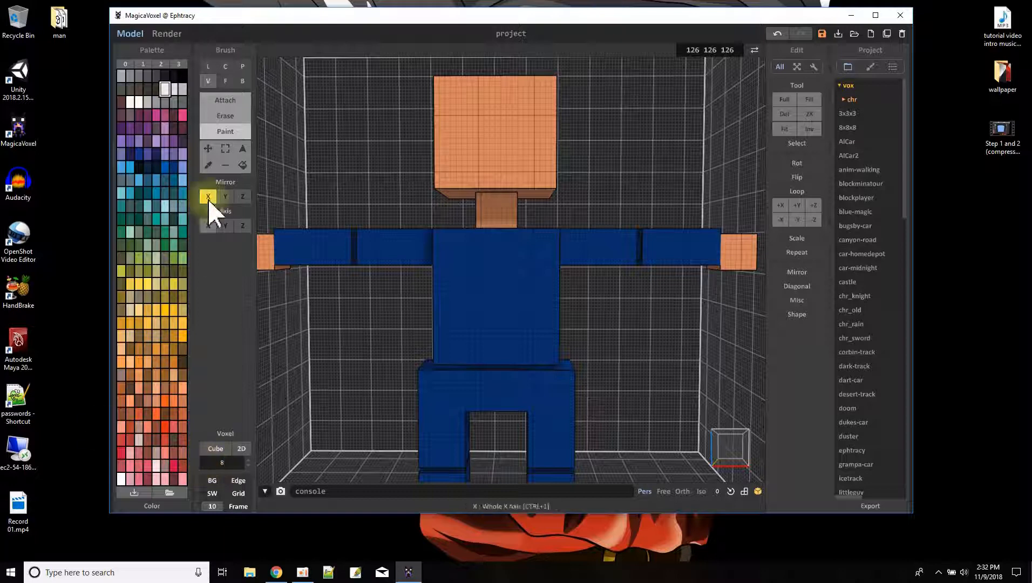
left_click(222, 462)
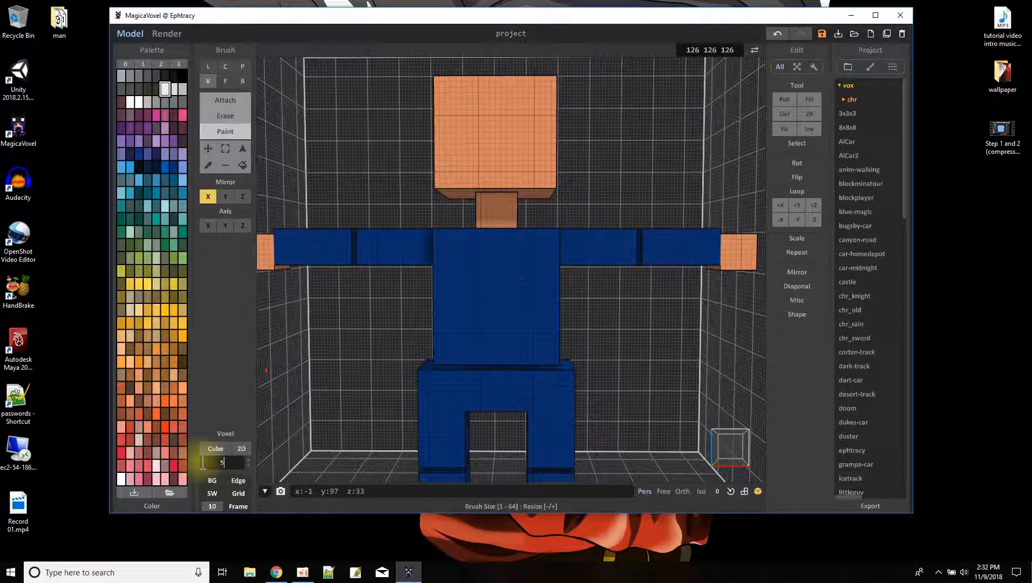
key("Return")
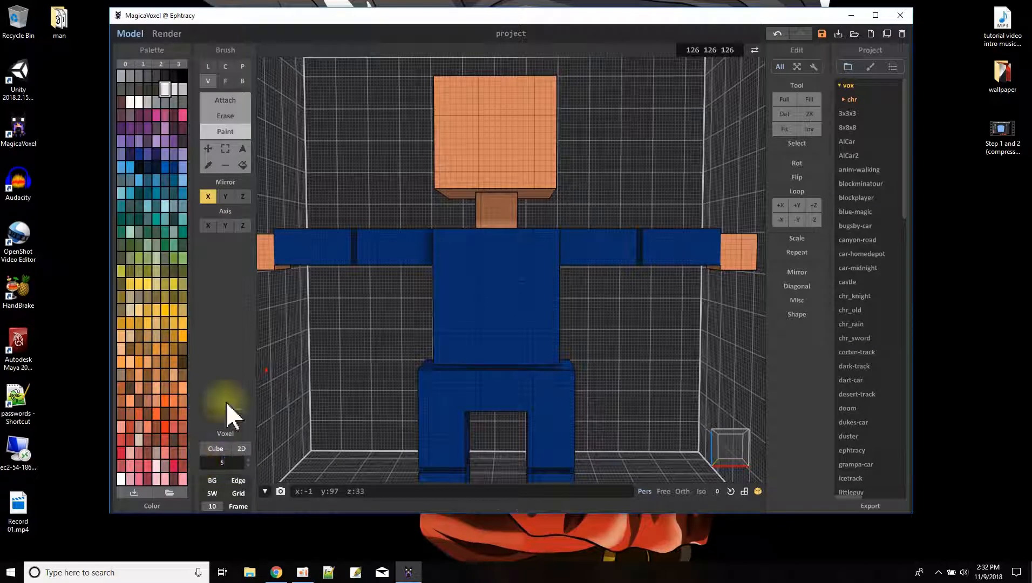
left_click(471, 130)
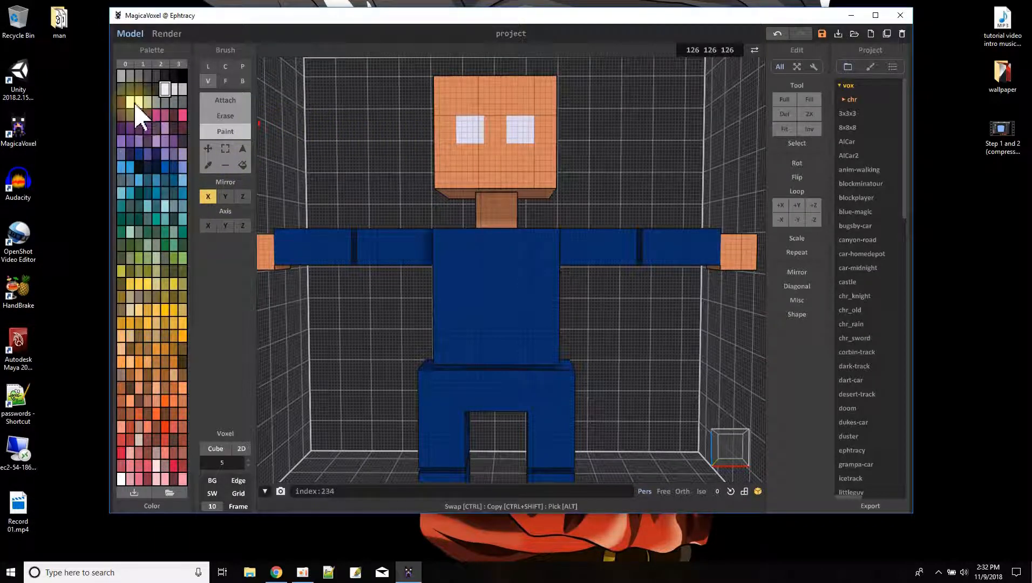
- Paint a dark brown pupil in each white eye with the Voxel brush set to size 2
left_click(122, 102)
left_click(469, 137)
key("ctrl+z")
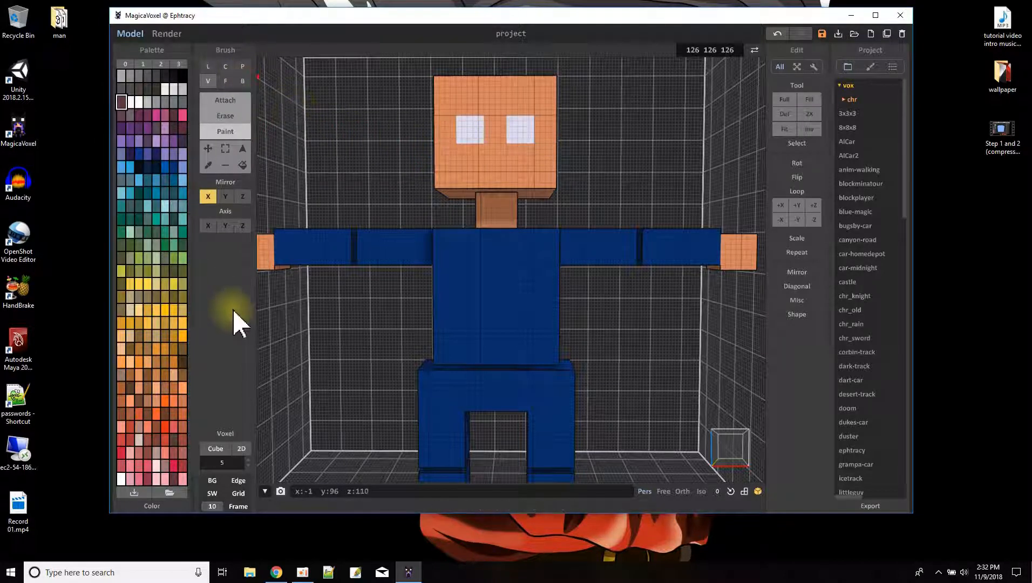
left_click(219, 463)
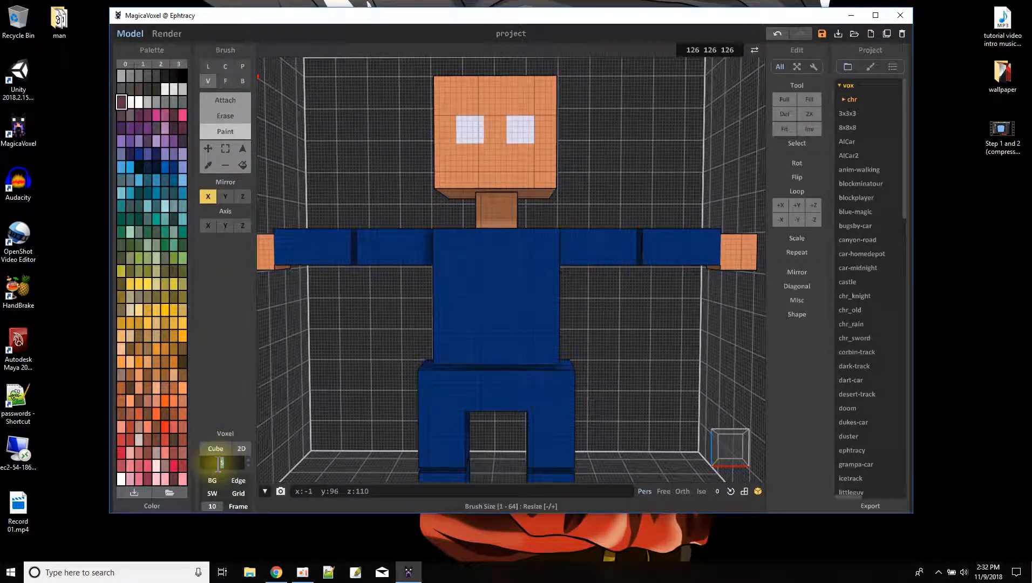
type("2")
left_click(469, 133)
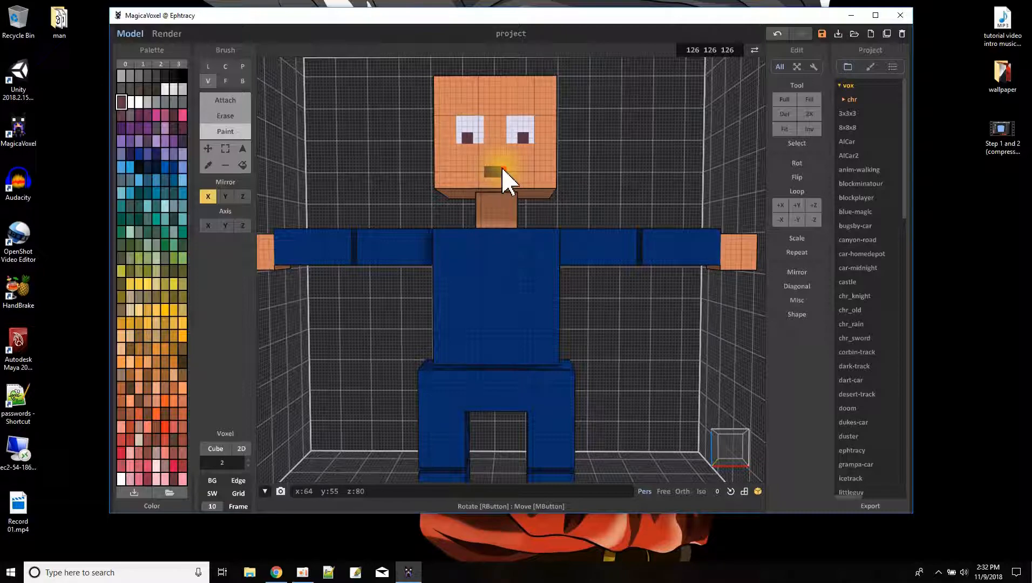
- Paint a small dark brown mouth centred below the eyes with the same size 2 brush
left_click(502, 168)
mouse_move(583, 175)
right_mouse_down()
mouse_move(591, 208)
mouse_move(645, 230)
mouse_move(577, 221)
mouse_move(519, 173)
right_mouse_up()
scroll(592, 188, "down", 5)
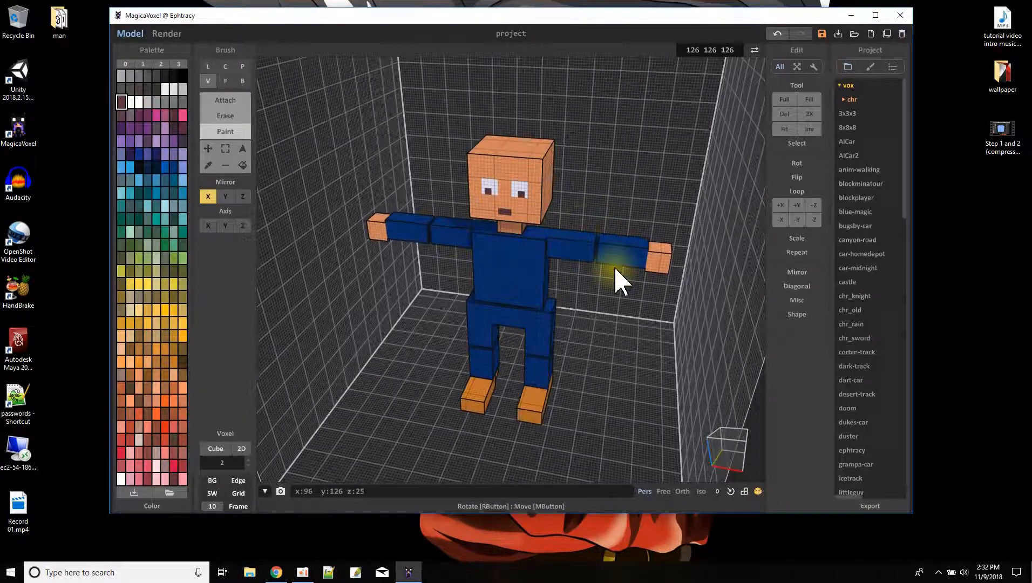
right_click_drag(619, 280, 587, 311)
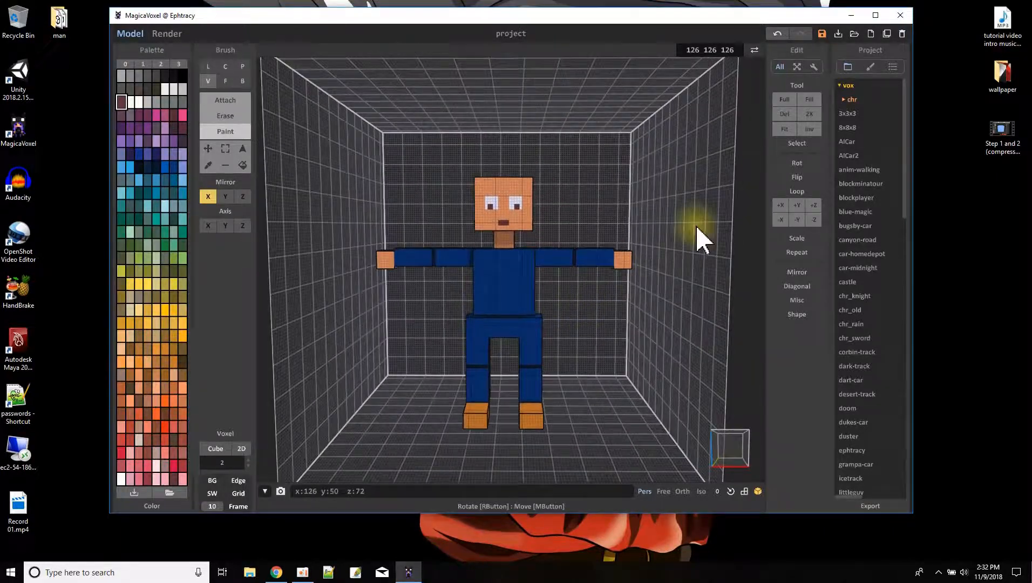
- Save the project as Man01 and locate it in the project list
left_click(821, 33)
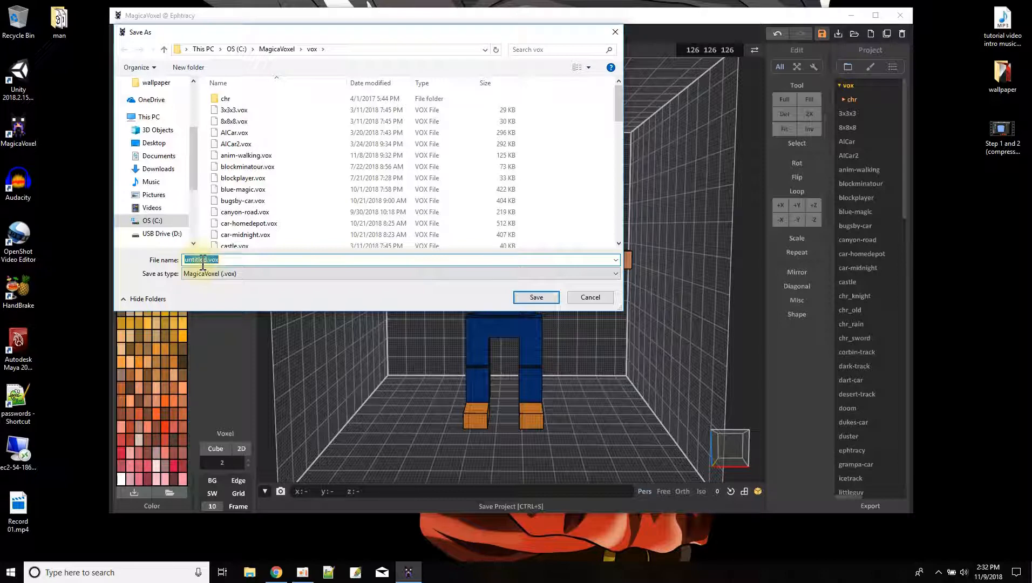
type("Man01")
key("Return")
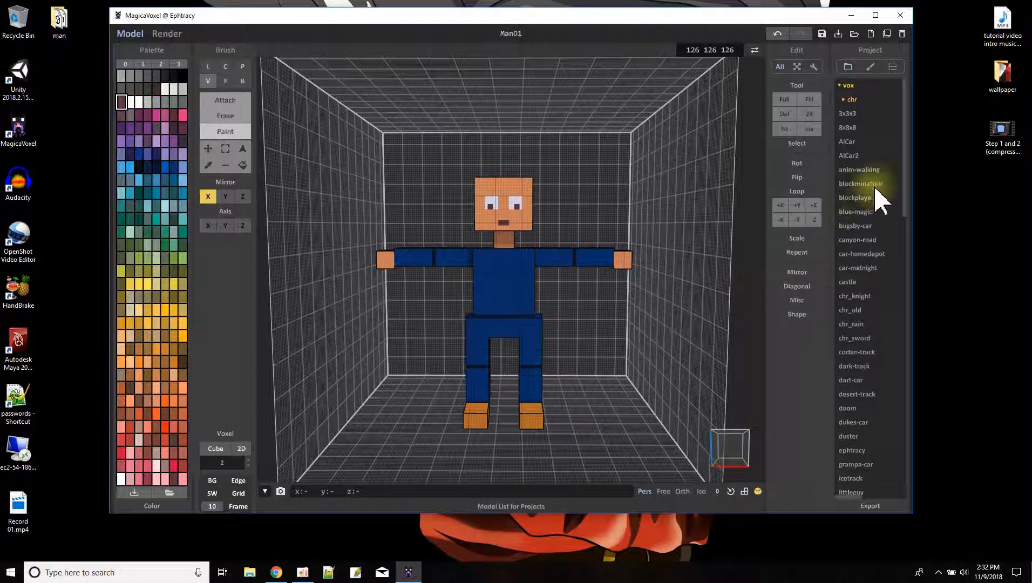
scroll(860, 323, "down", 3)
scroll(863, 351, "down", 5)
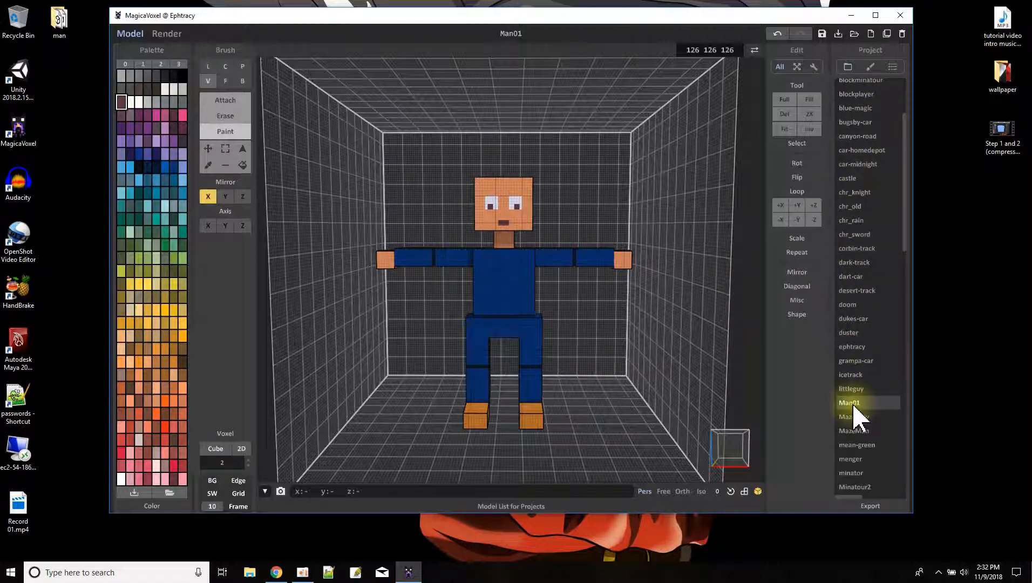
- Export the character as the OBJ mesh Man01.obj into a new Desktop folder named Man01
left_click(870, 506)
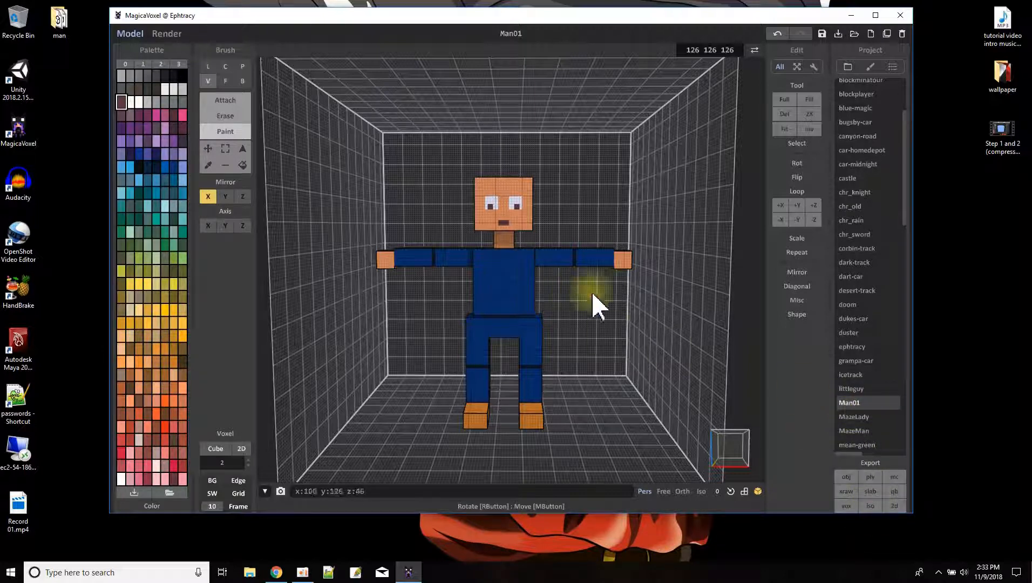
left_click(844, 477)
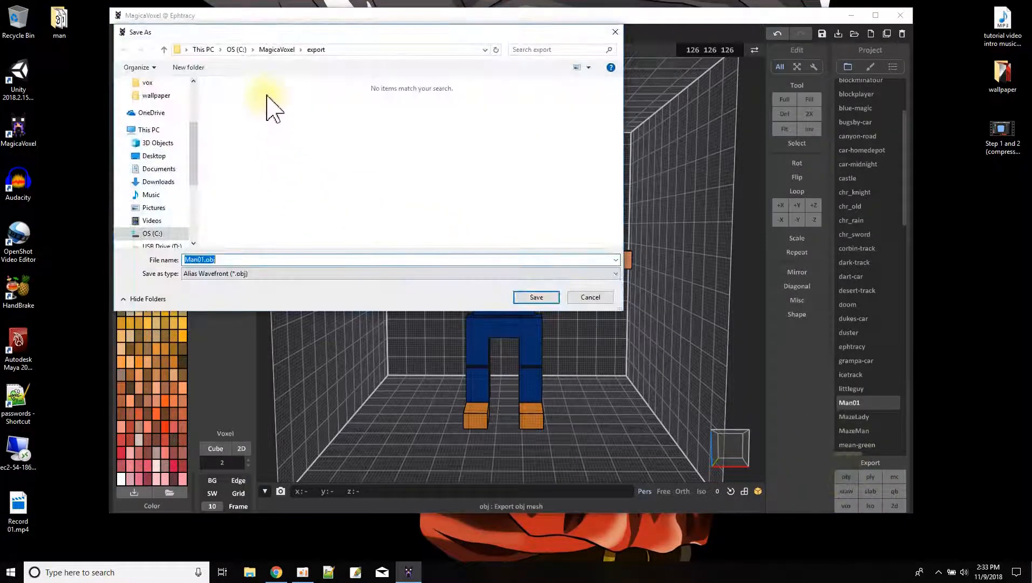
left_click(154, 157)
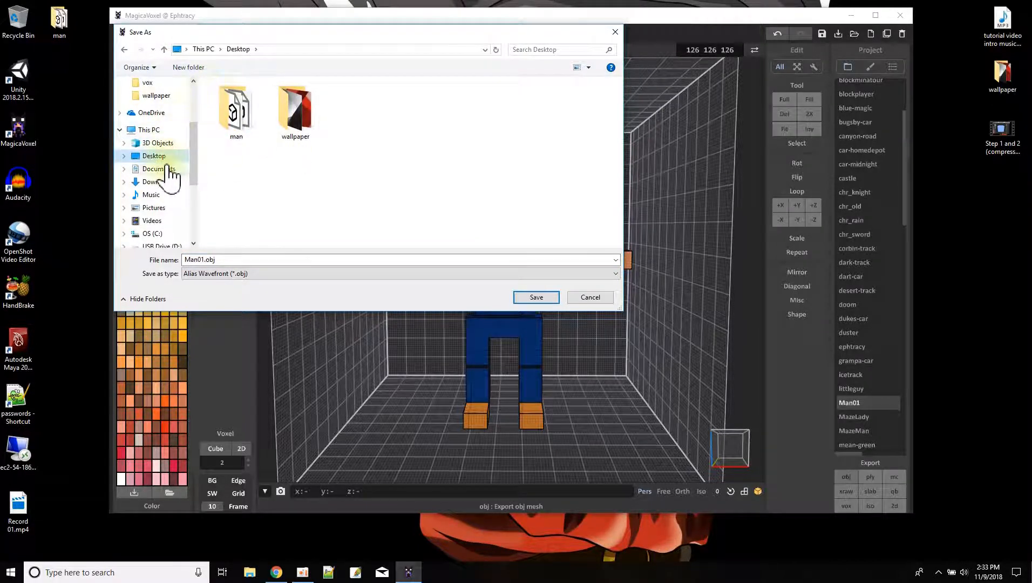
left_click(188, 67)
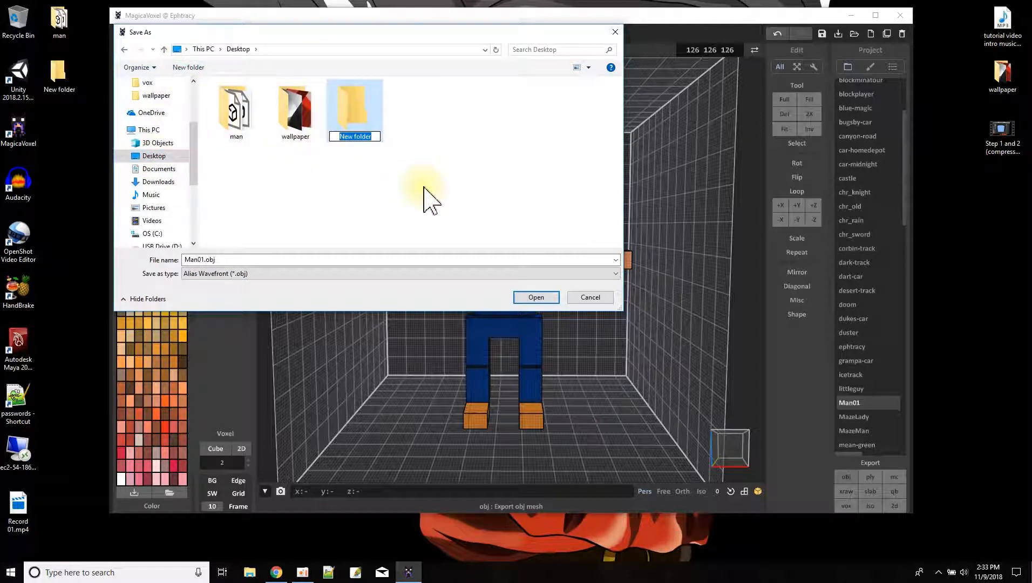
type("Man")
key("Return")
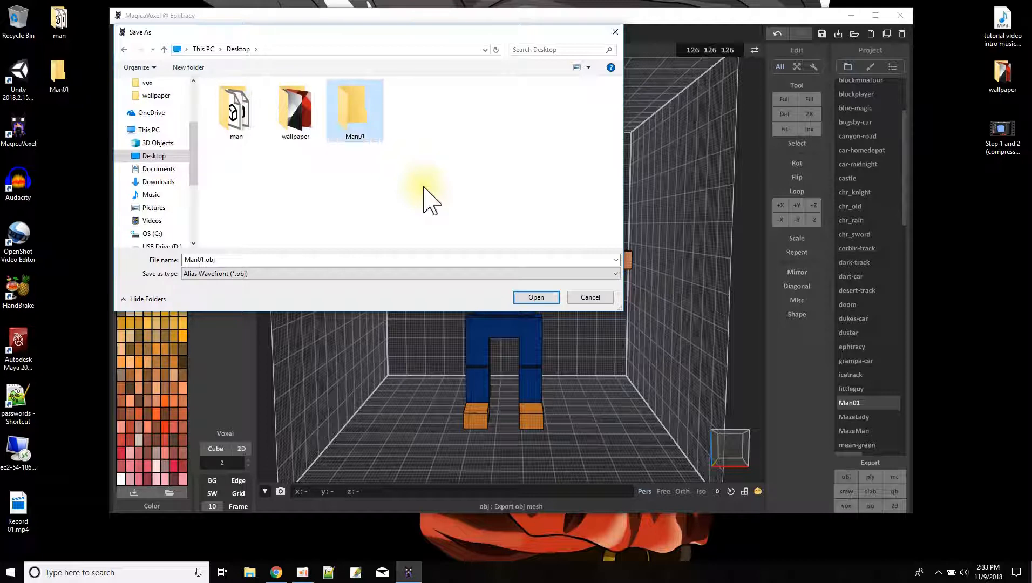
double_click(356, 115)
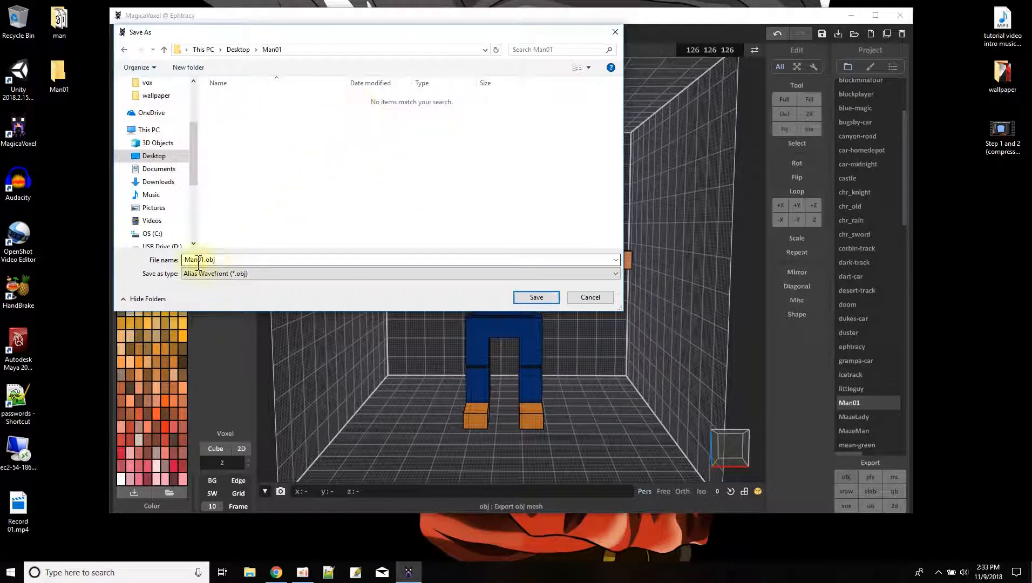
left_click(535, 297)
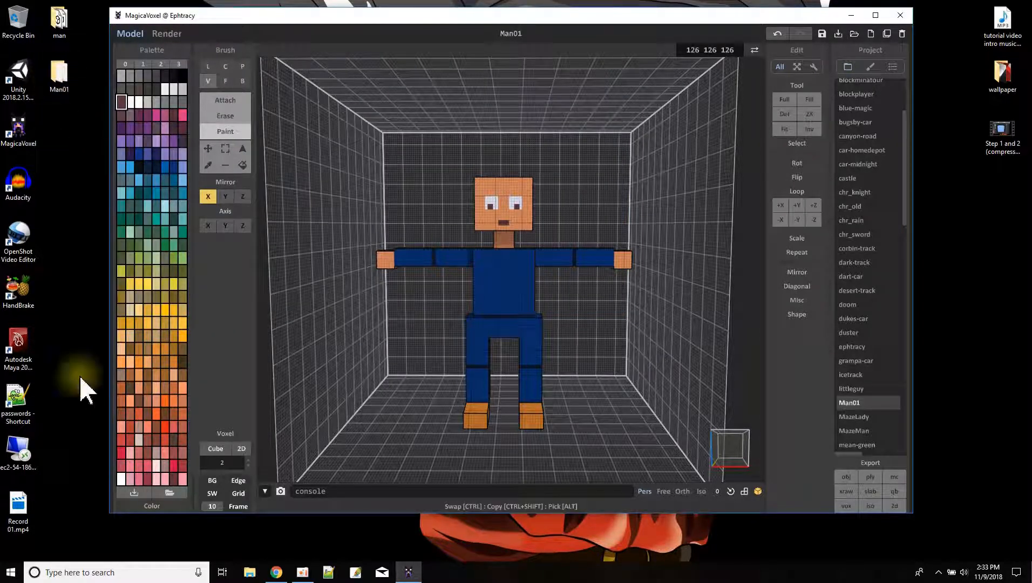
- Check the exported files in the Desktop folder Man01 in File Explorer, closing the folder when done
left_click(59, 76)
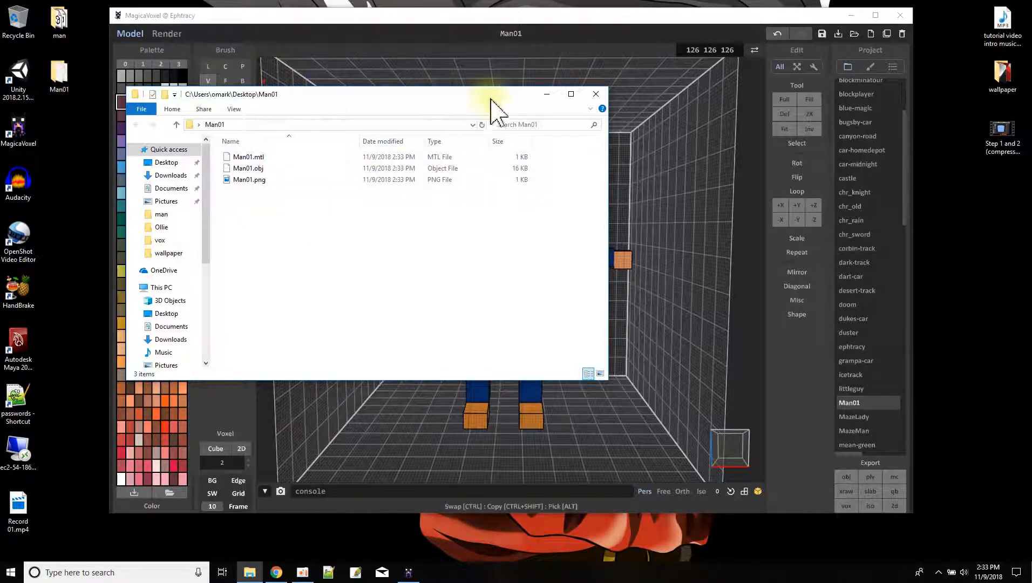
left_click(596, 94)
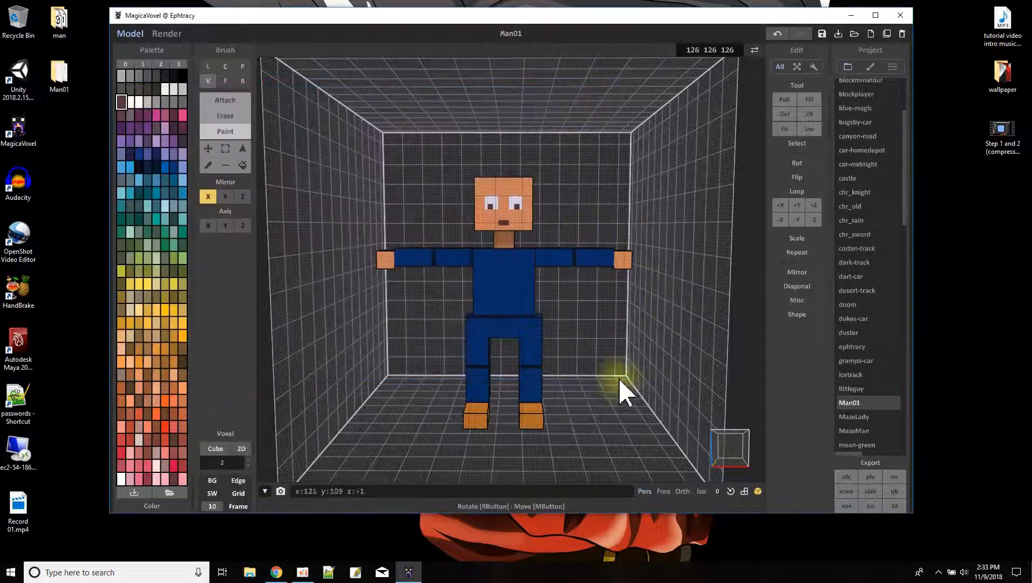